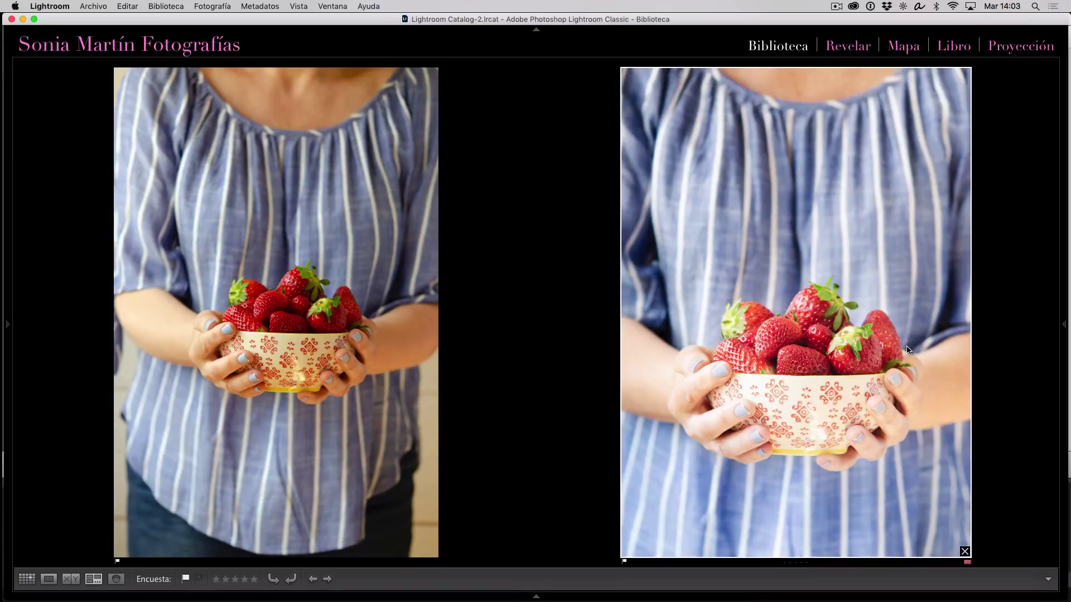
- Switch from the Library compare view to the Develop module with the D key
{"action": "key", "text": "d"}
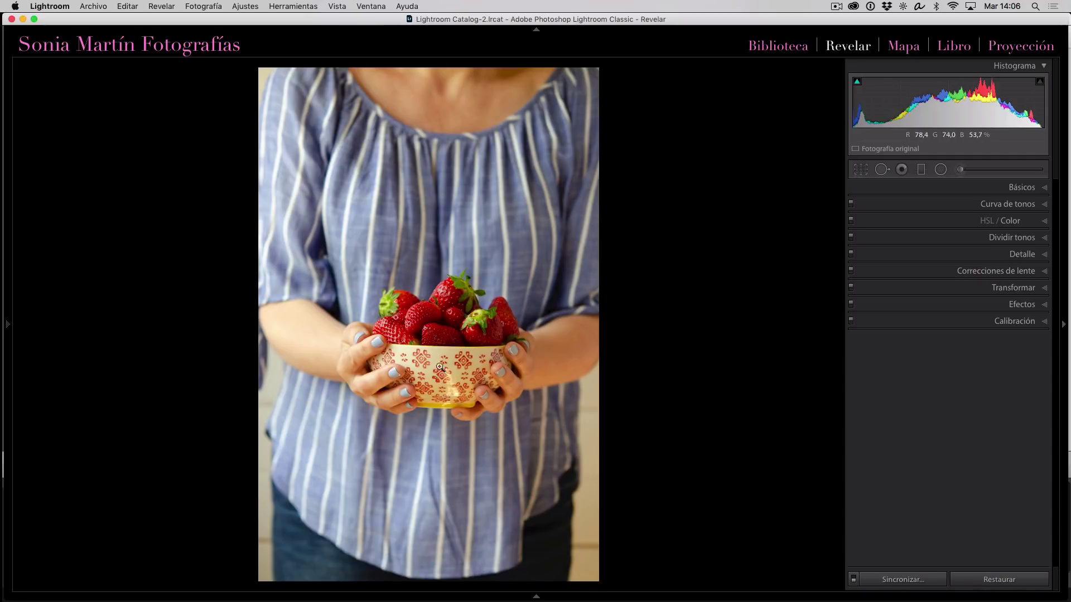
- Constrain the crop to a 5 x 7 ratio and straighten the photo by -0,81°
{"action": "left_click", "coordinate": [859, 169]}
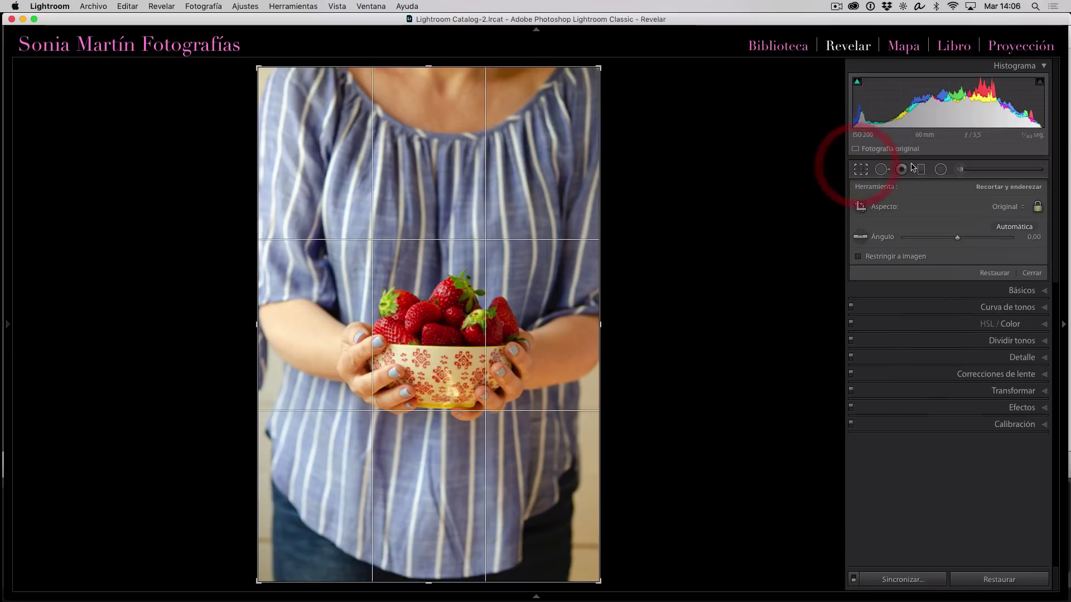
{"action": "left_click", "coordinate": [1021, 207]}
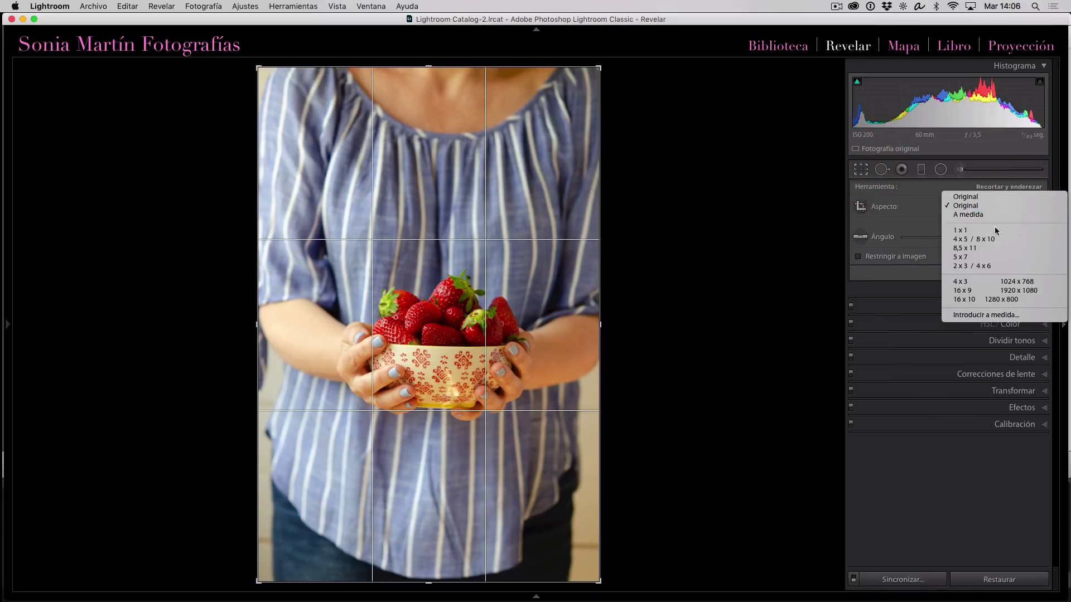
{"action": "left_click", "coordinate": [965, 256]}
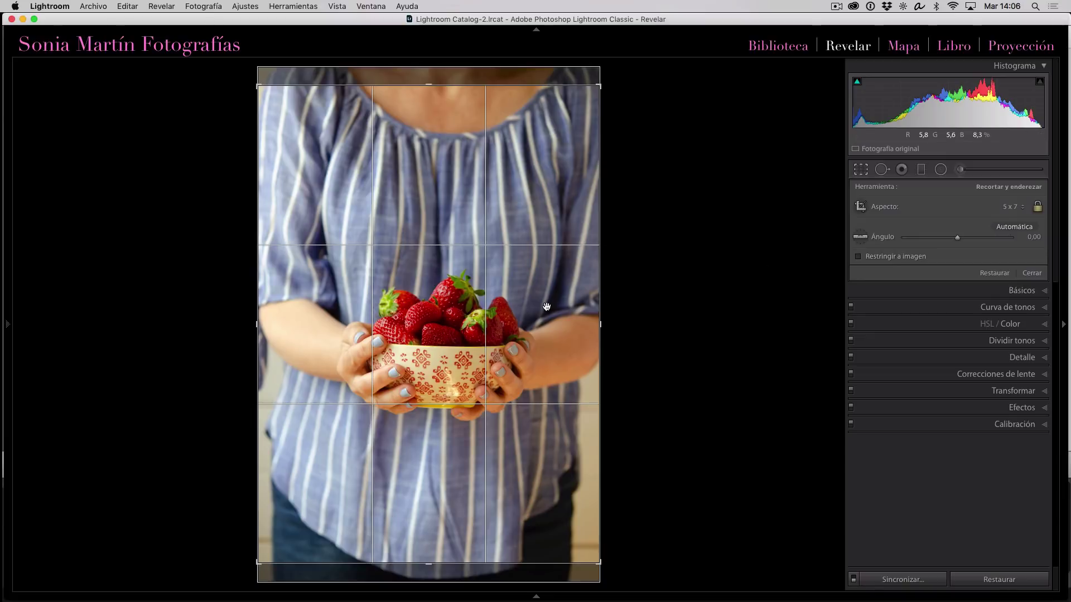
{"action": "left_click_drag", "start_coordinate": [546, 306], "coordinate": [552, 300]}
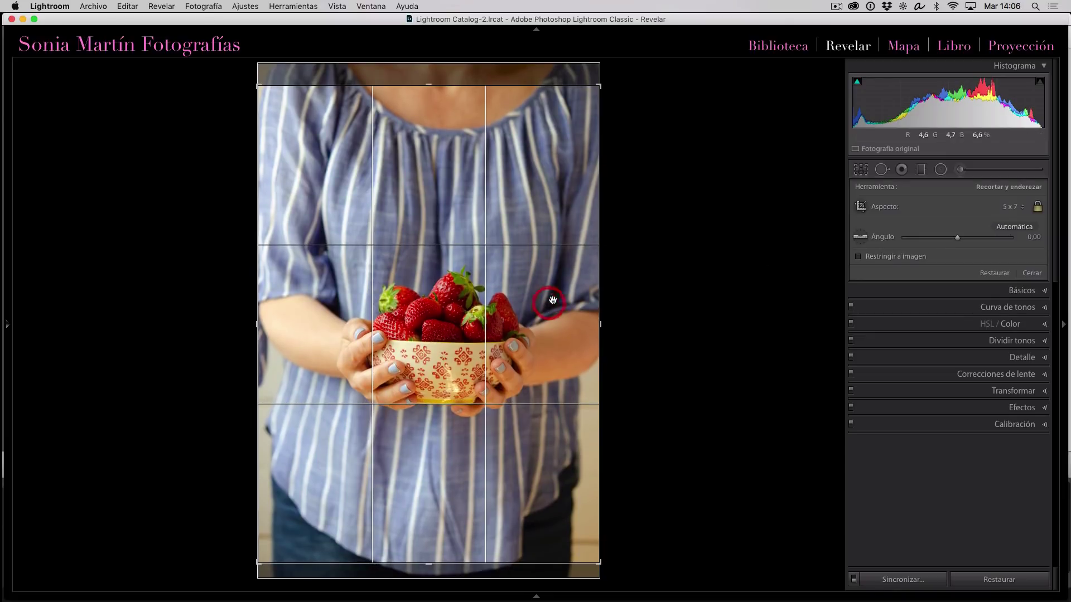
{"action": "left_click", "coordinate": [613, 79]}
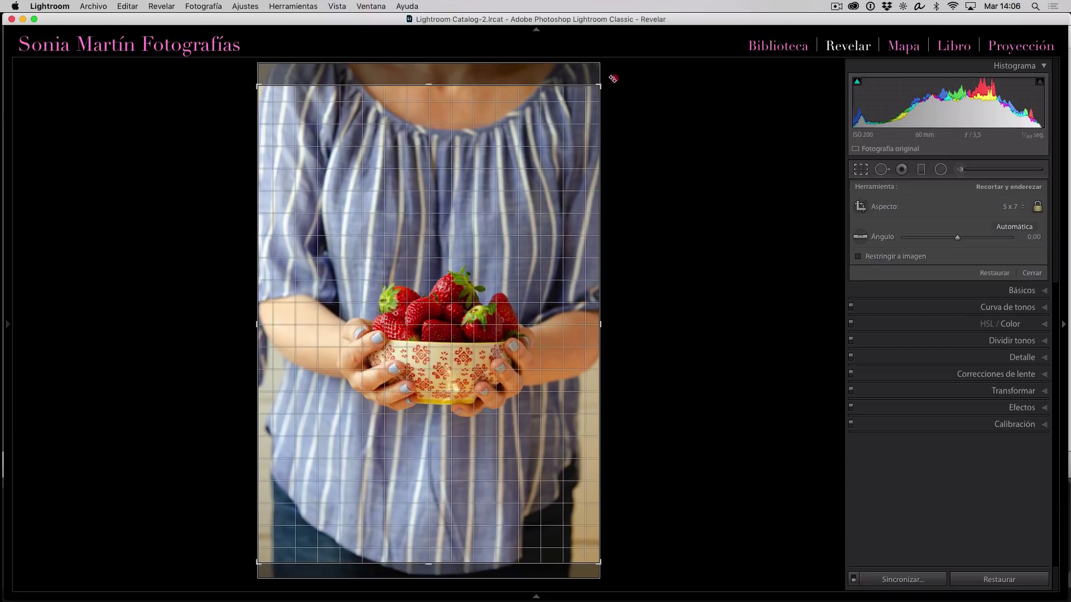
{"action": "left_click_drag", "start_coordinate": [612, 79], "coordinate": [611, 75]}
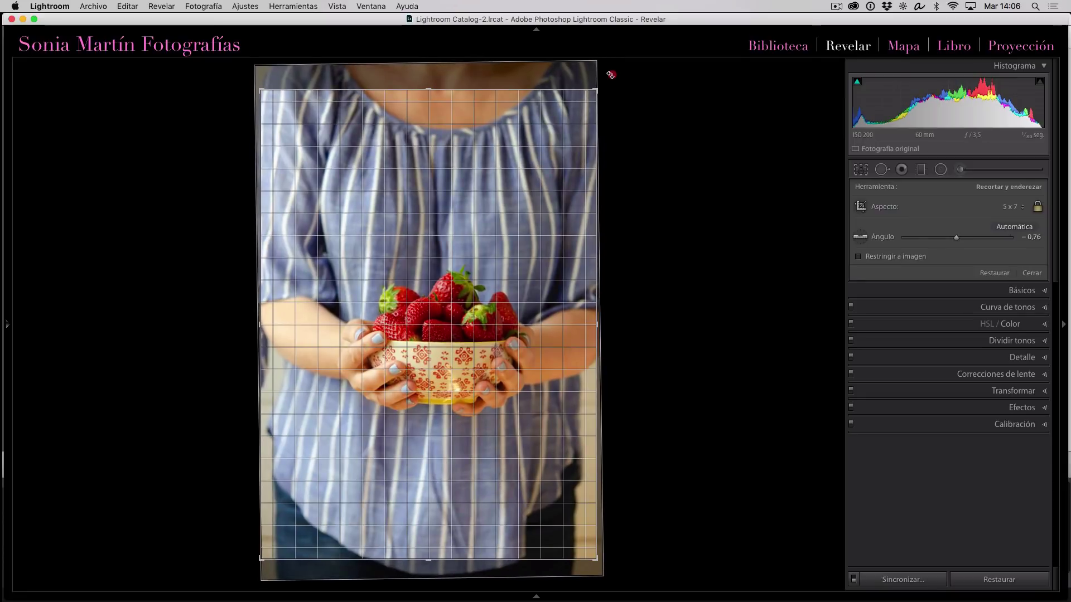
{"action": "left_click_drag", "start_coordinate": [611, 75], "coordinate": [610, 71]}
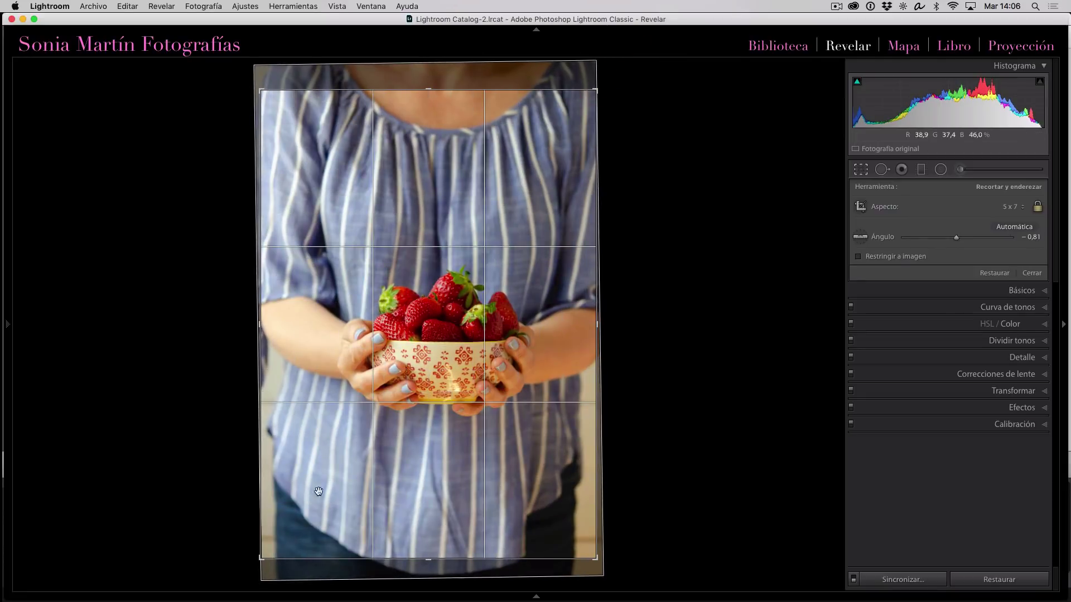
- Tighten and reposition the 5 x 7 crop around the strawberry bowl, then apply it
{"action": "left_click_drag", "start_coordinate": [261, 557], "coordinate": [281, 538]}
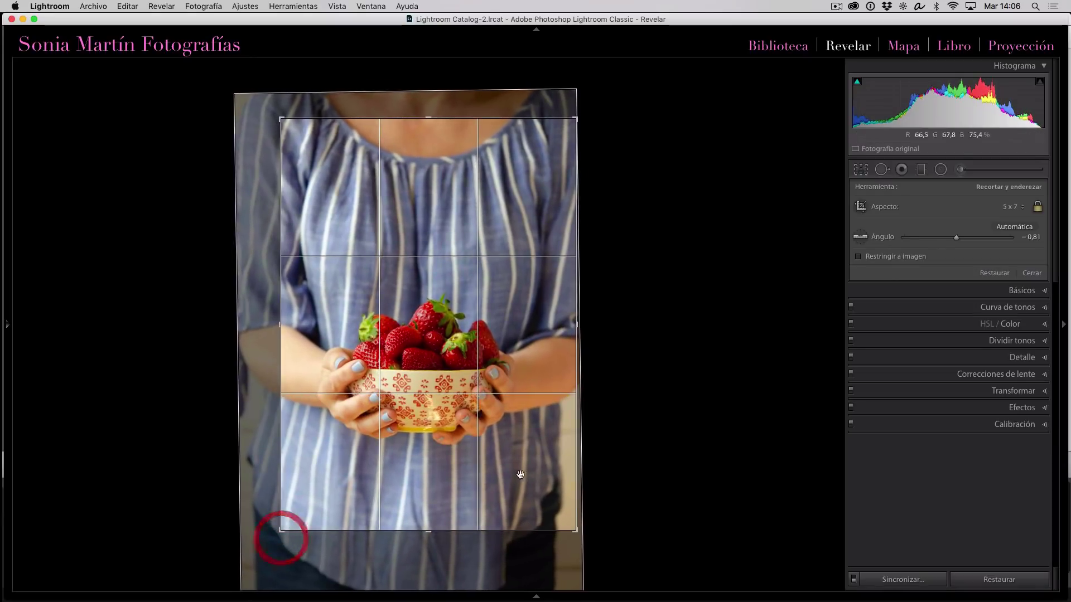
{"action": "left_click_drag", "start_coordinate": [575, 529], "coordinate": [563, 517]}
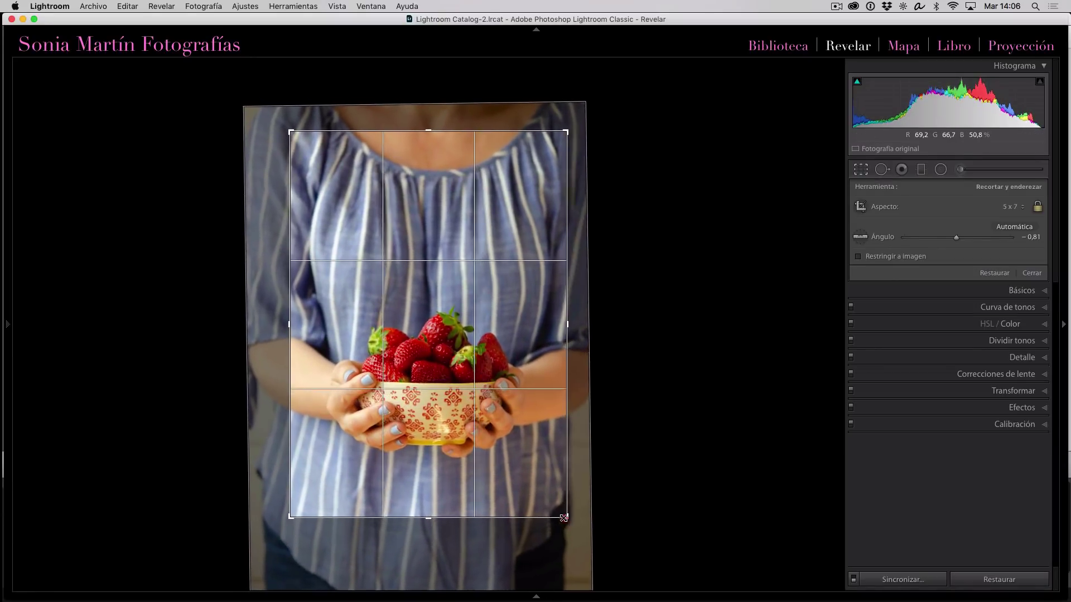
{"action": "left_click_drag", "start_coordinate": [496, 438], "coordinate": [491, 405]}
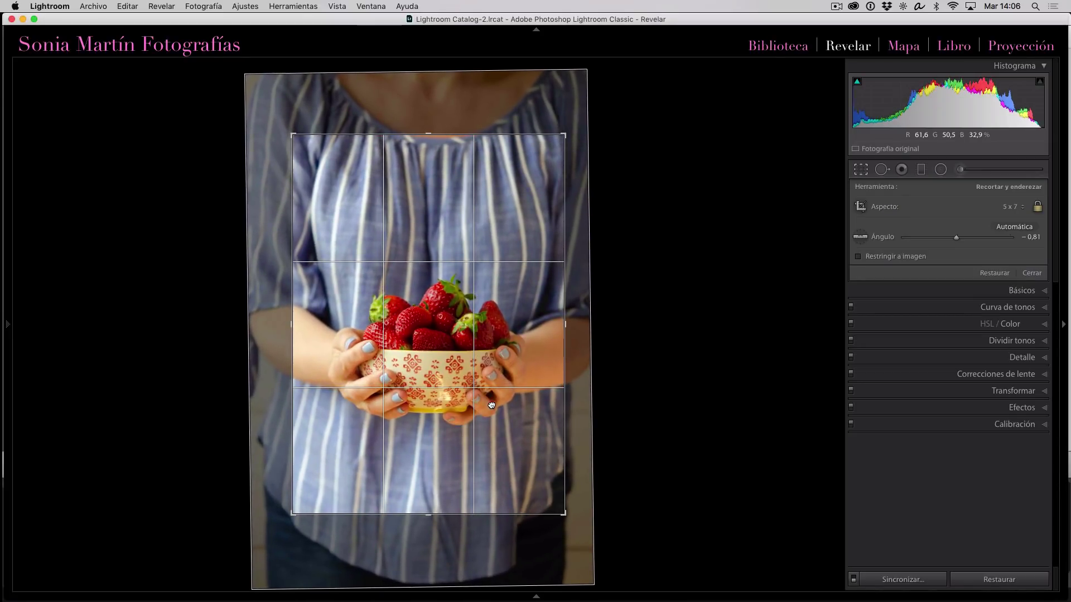
{"action": "left_click_drag", "start_coordinate": [492, 405], "coordinate": [491, 406]}
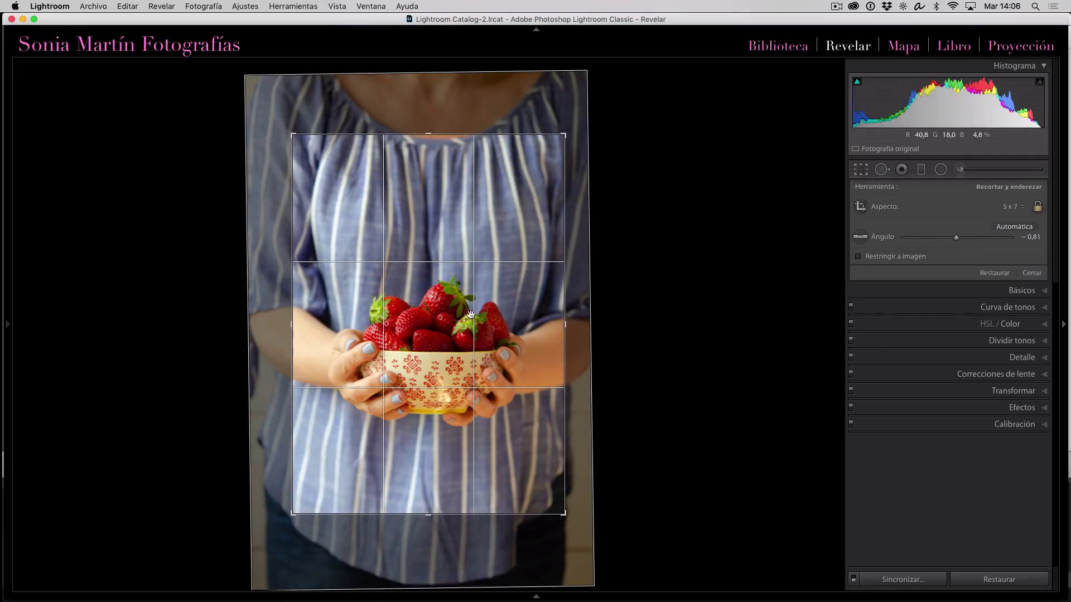
{"action": "left_click_drag", "start_coordinate": [479, 327], "coordinate": [479, 338]}
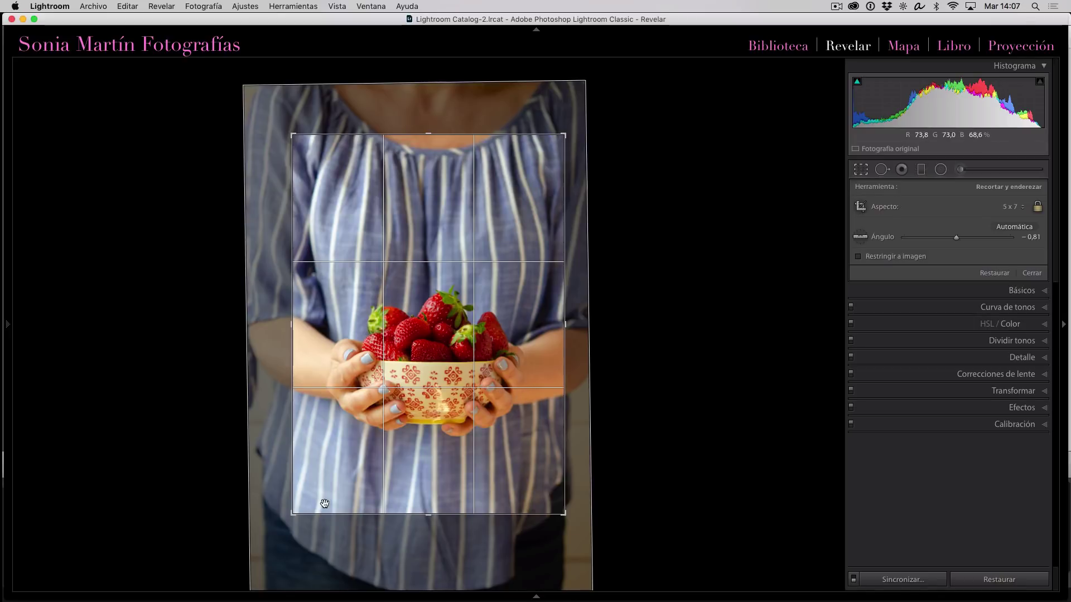
{"action": "left_click_drag", "start_coordinate": [293, 513], "coordinate": [289, 514]}
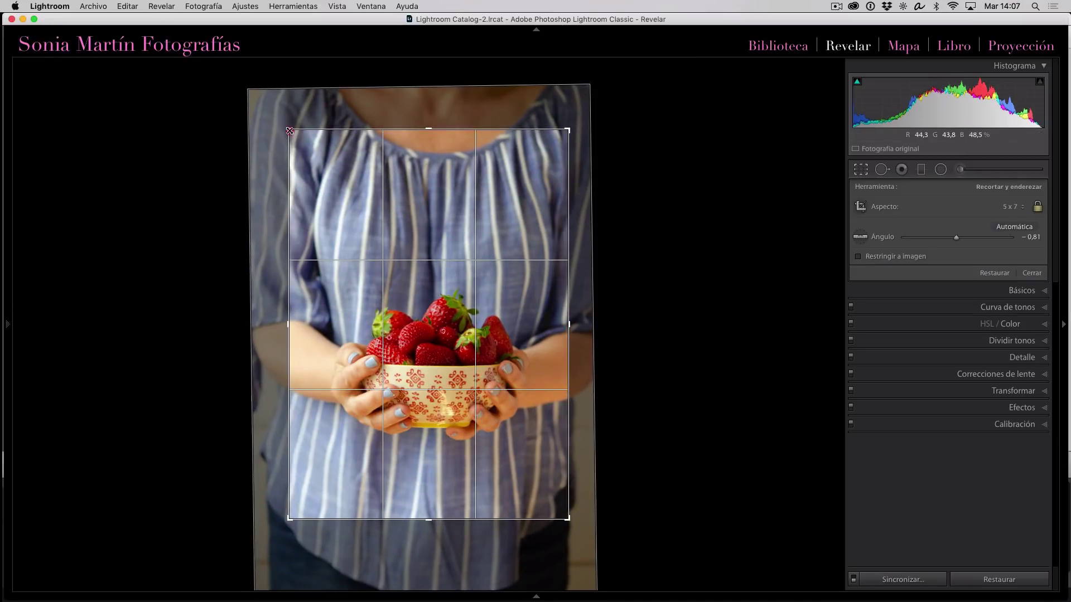
{"action": "left_click_drag", "start_coordinate": [290, 130], "coordinate": [285, 119]}
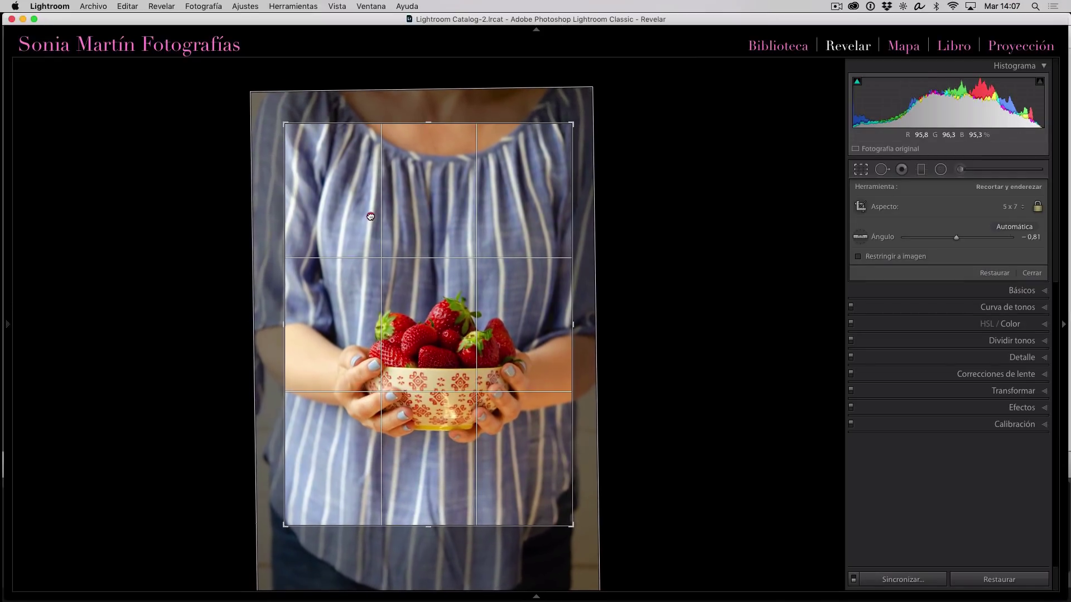
{"action": "left_click_drag", "start_coordinate": [371, 219], "coordinate": [369, 231]}
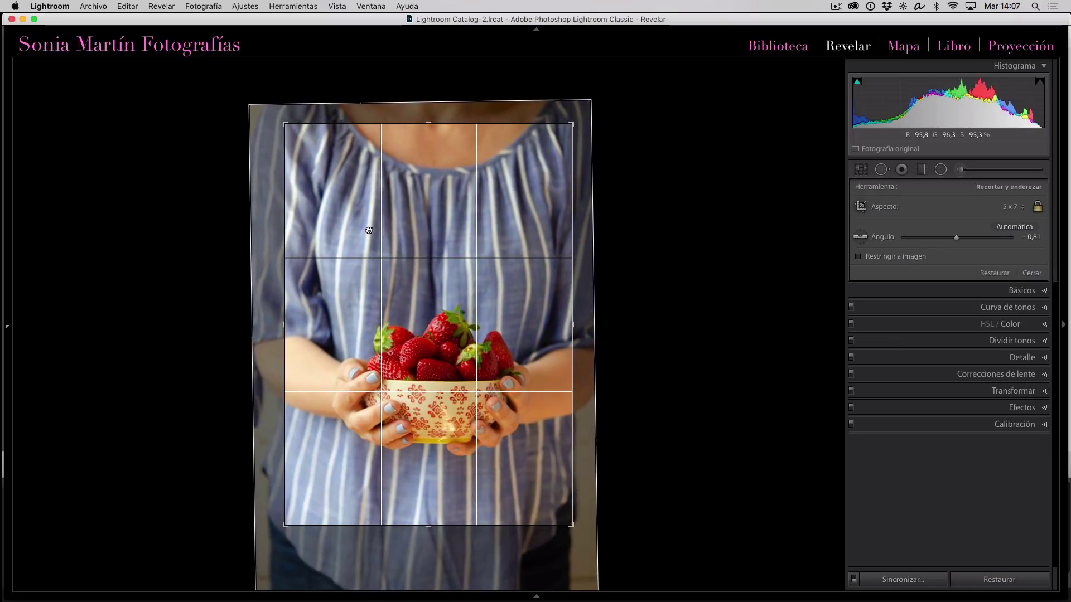
{"action": "left_click", "coordinate": [367, 221]}
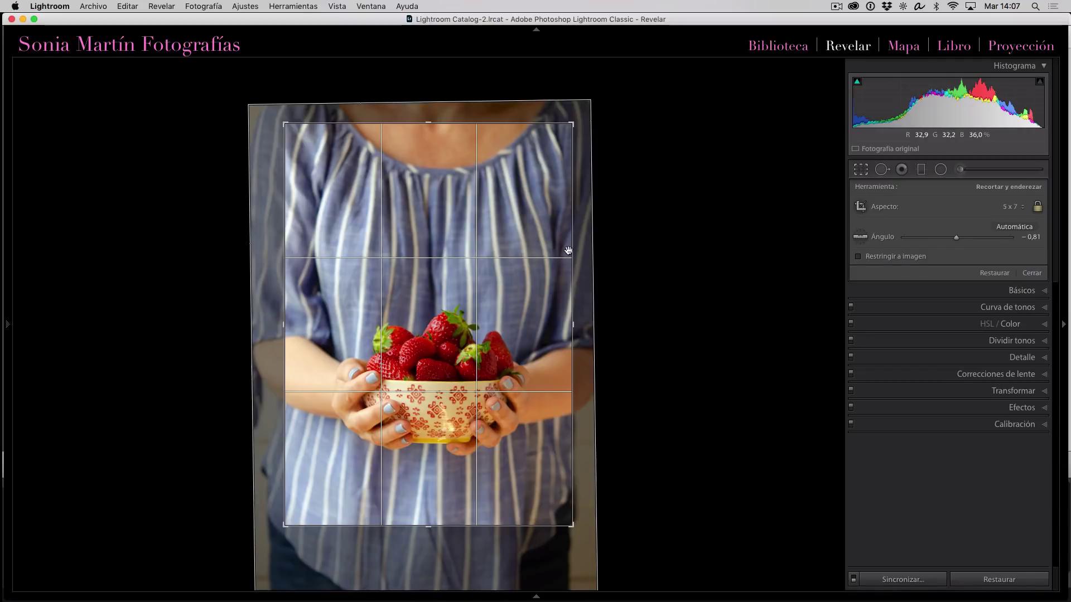
{"action": "left_click", "coordinate": [865, 171]}
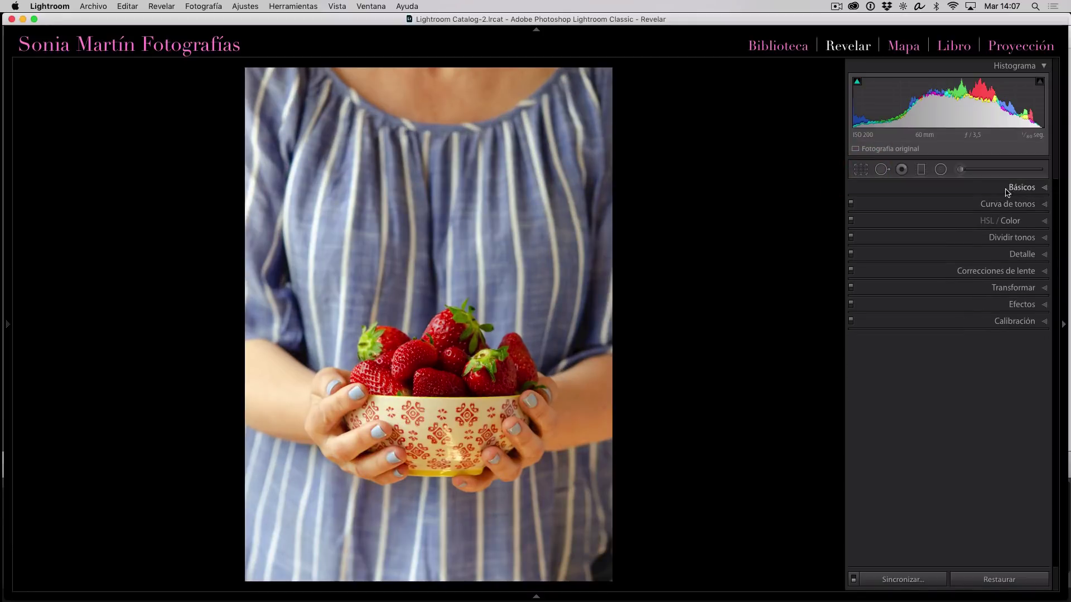
- Enlarge the crop from its top-left corner, shift the photo left, and commit it
{"action": "left_click", "coordinate": [860, 169]}
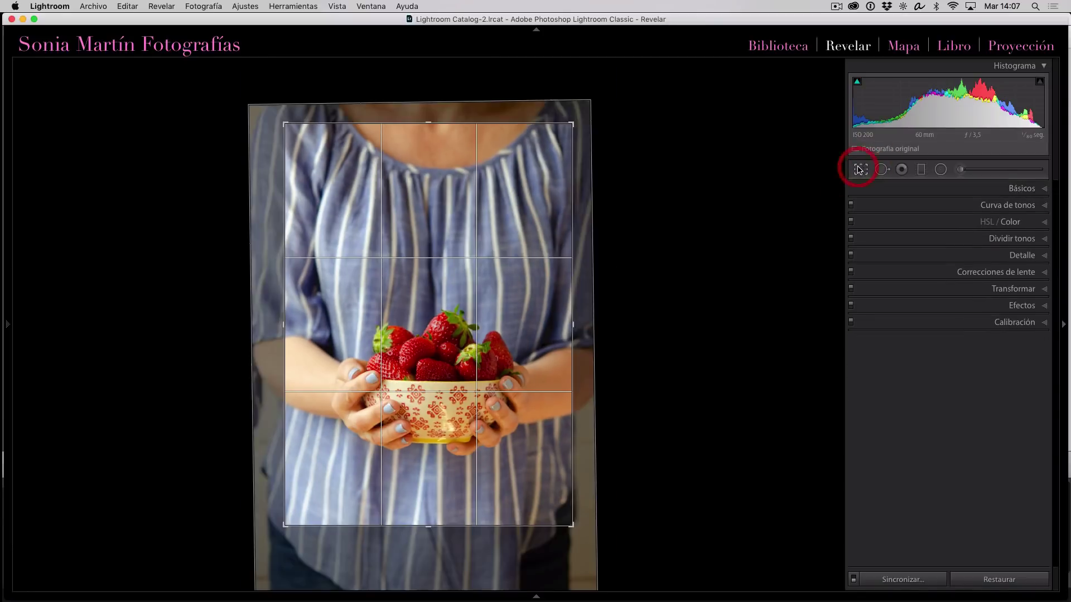
{"action": "left_click_drag", "start_coordinate": [284, 123], "coordinate": [284, 121]}
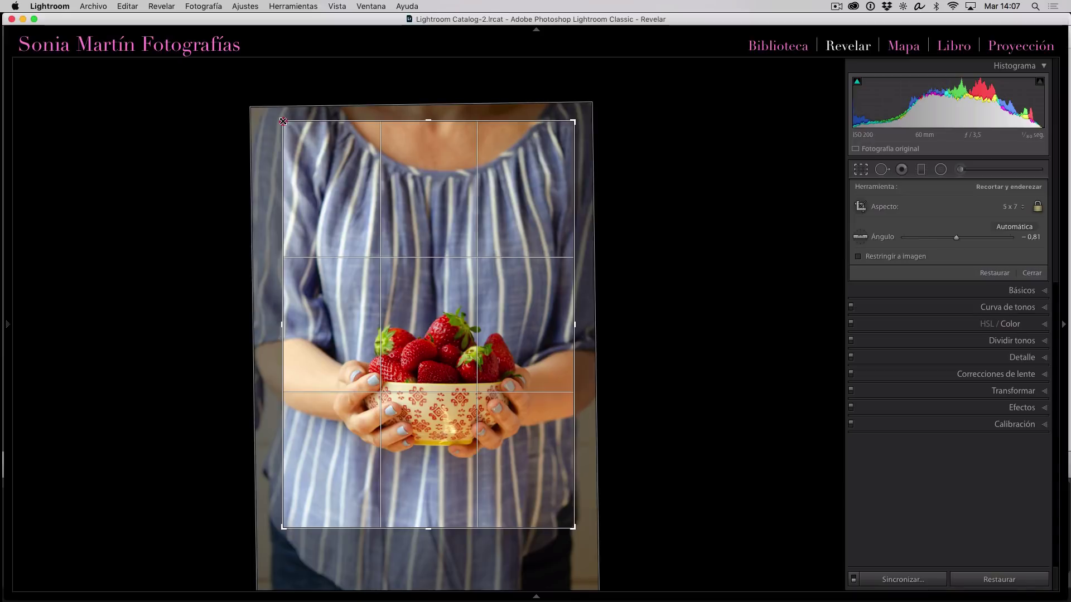
{"action": "left_click_drag", "start_coordinate": [456, 235], "coordinate": [455, 232]}
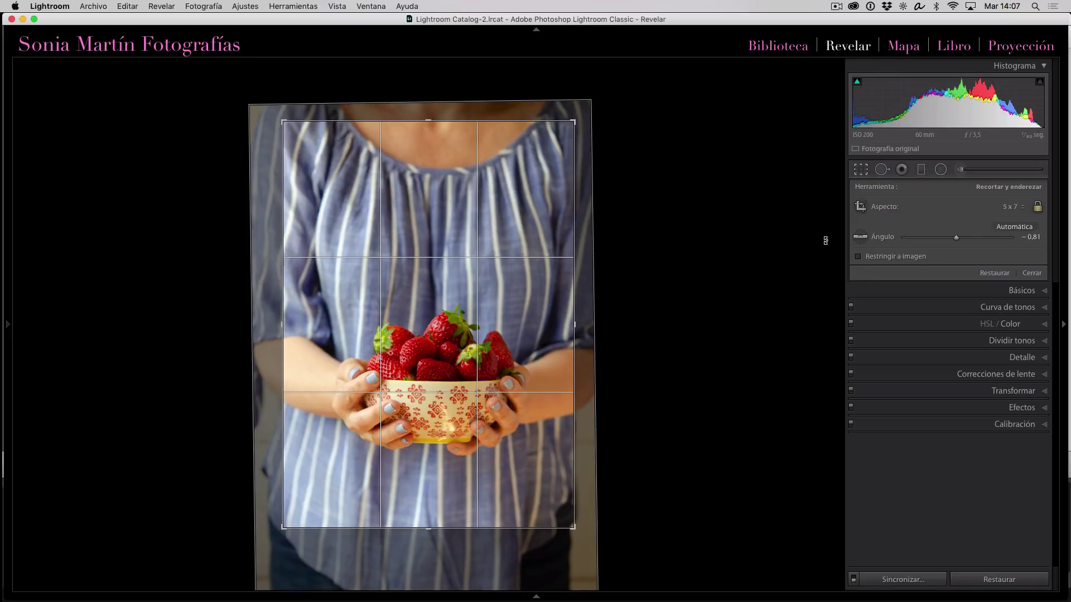
{"action": "left_click_drag", "start_coordinate": [482, 257], "coordinate": [522, 256]}
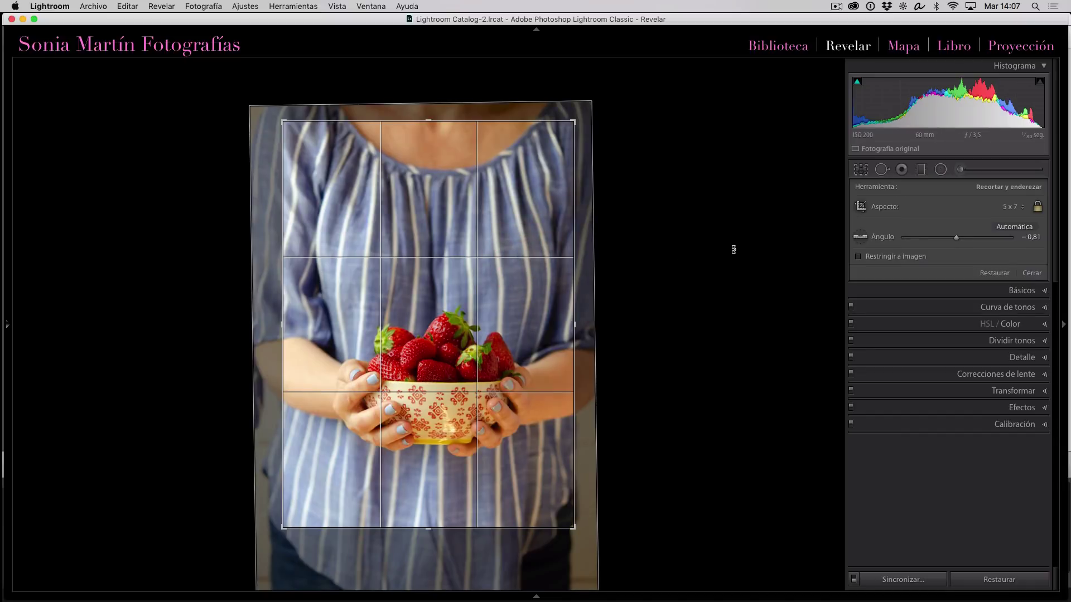
{"action": "left_click", "coordinate": [862, 170]}
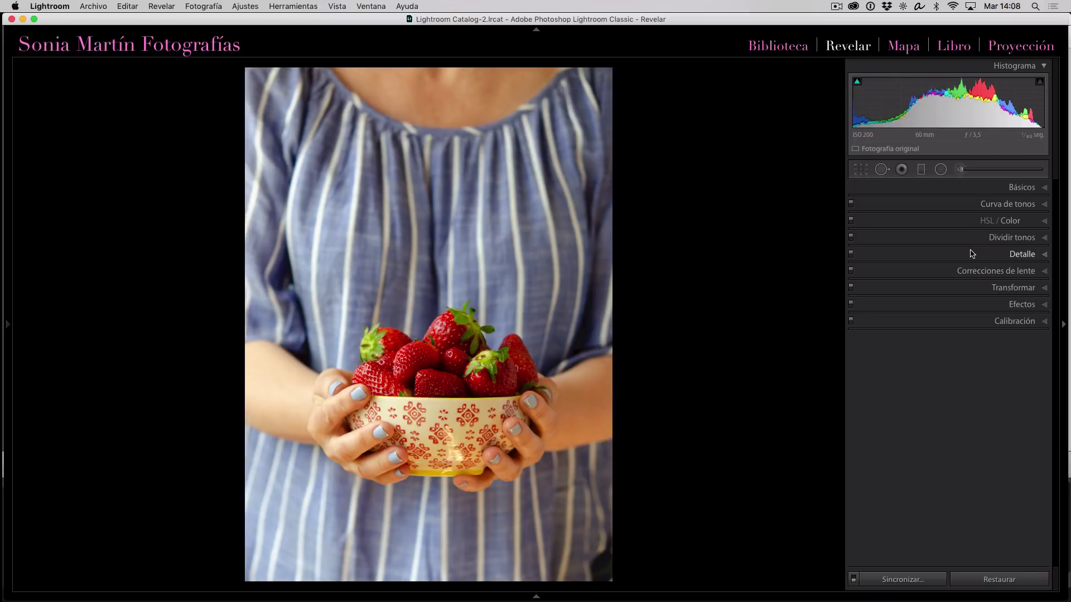
- Set Exposición in the Básicos panel to +0,50
{"action": "left_click", "coordinate": [1045, 190]}
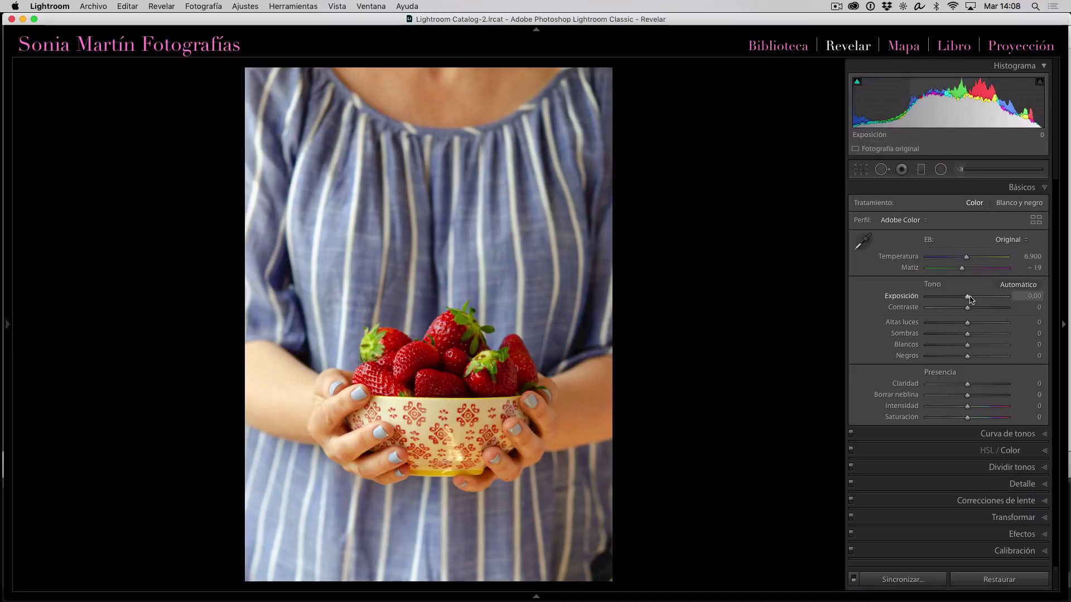
{"action": "left_click_drag", "start_coordinate": [969, 299], "coordinate": [974, 301]}
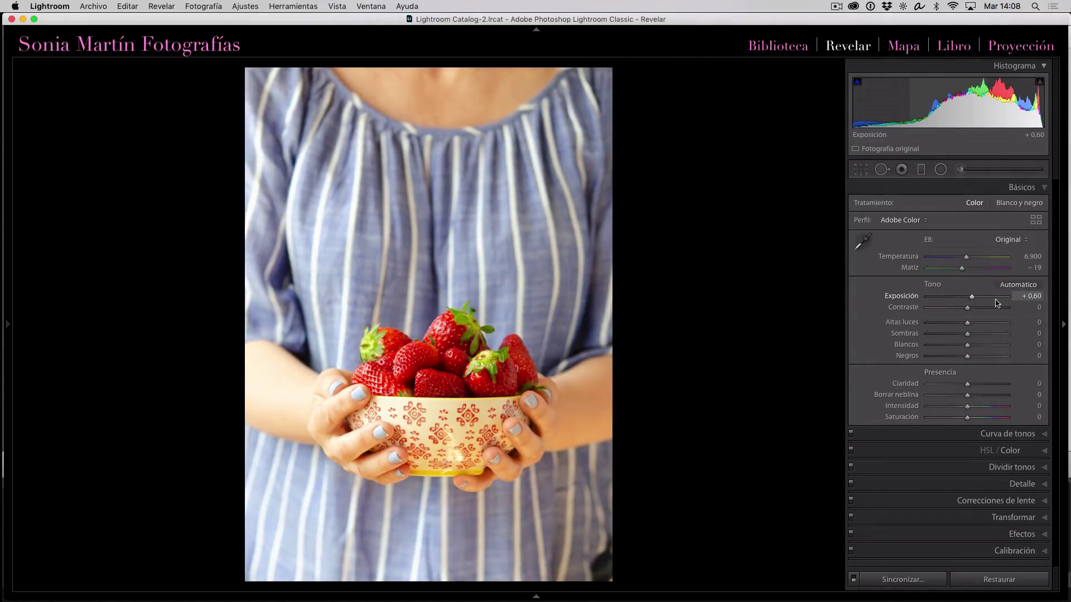
{"action": "left_click", "coordinate": [1032, 296]}
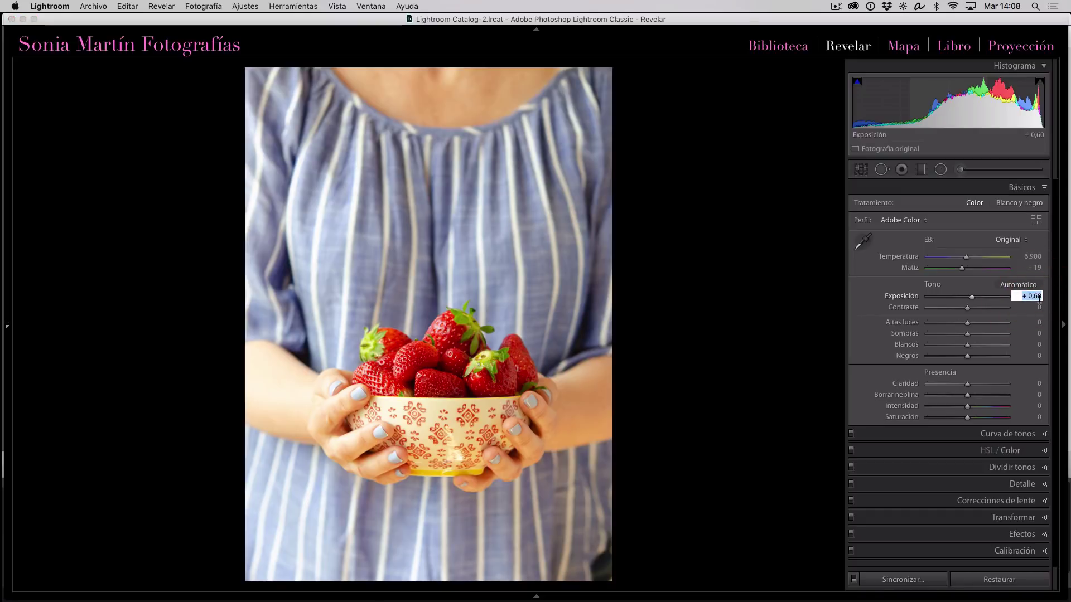
{"action": "key", "text": "Up"}
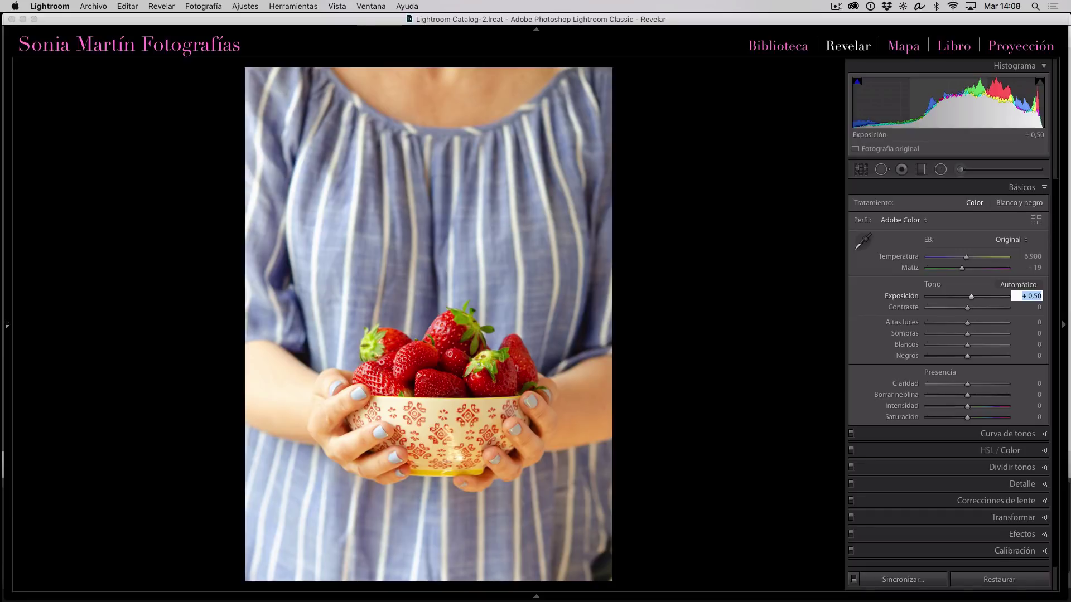
{"action": "left_click", "coordinate": [784, 263]}
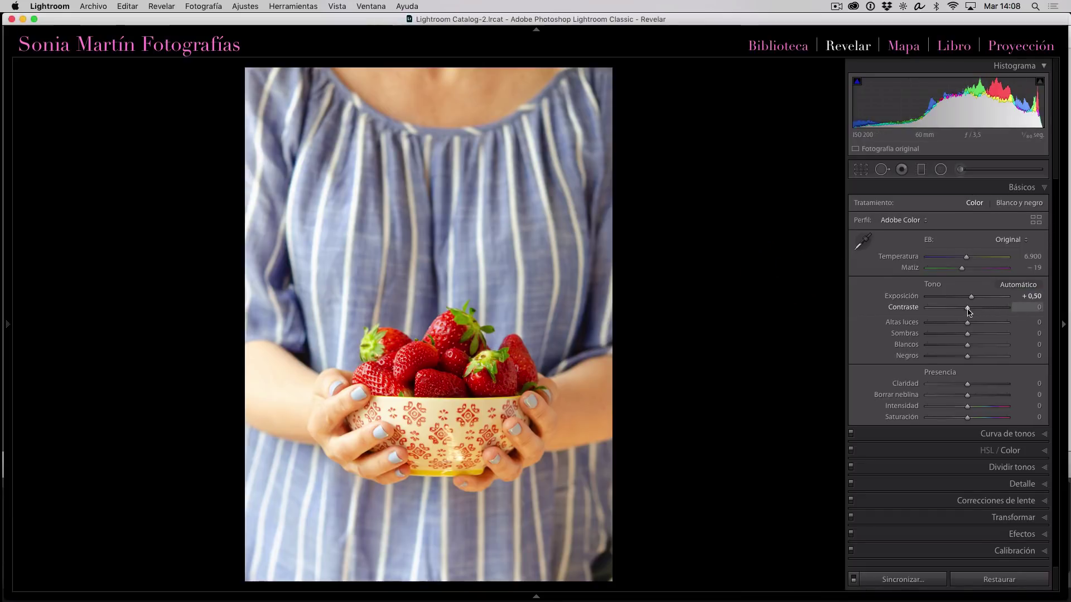
- Set Contrast to +10, Shadows to +22 and Clarity to +8 in the Basic panel
{"action": "left_click_drag", "start_coordinate": [969, 310], "coordinate": [973, 313]}
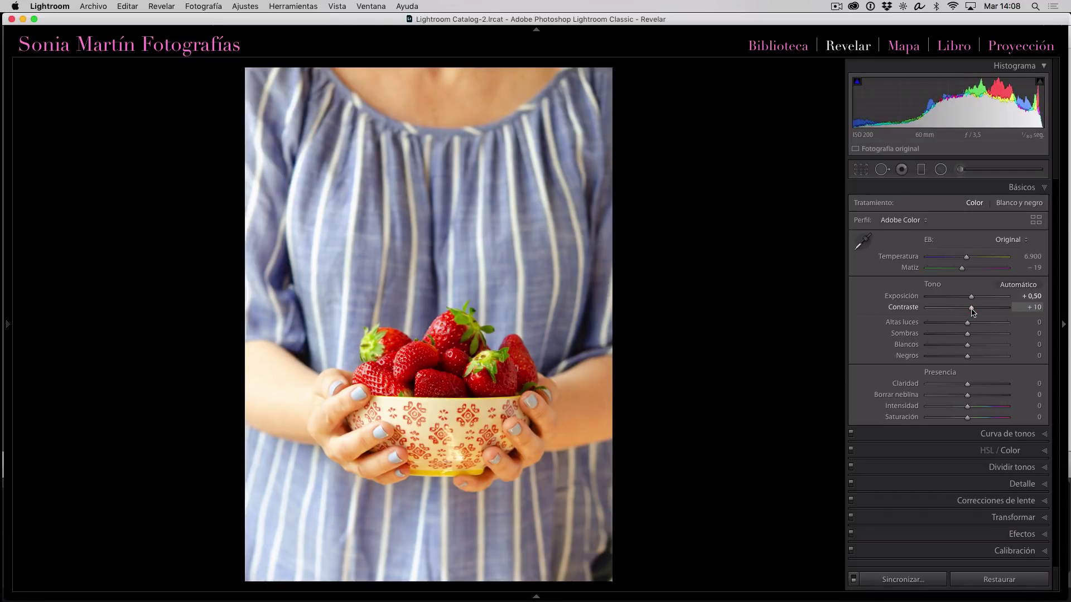
{"action": "left_click_drag", "start_coordinate": [973, 312], "coordinate": [974, 313]}
{"action": "left_click", "coordinate": [973, 313]}
{"action": "left_click_drag", "start_coordinate": [973, 312], "coordinate": [972, 311]}
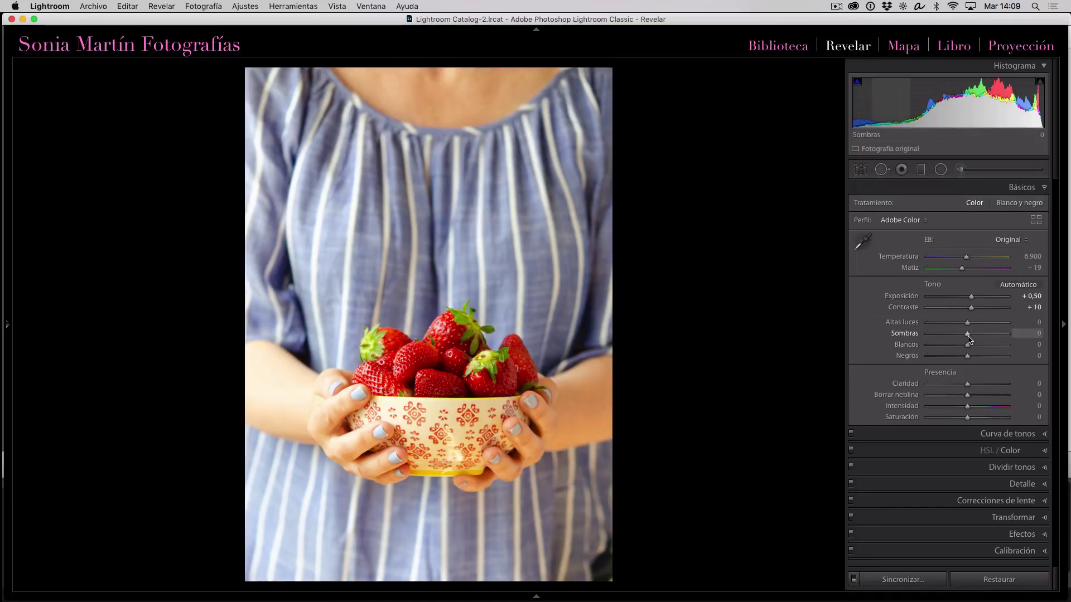
{"action": "left_click_drag", "start_coordinate": [968, 338], "coordinate": [976, 335]}
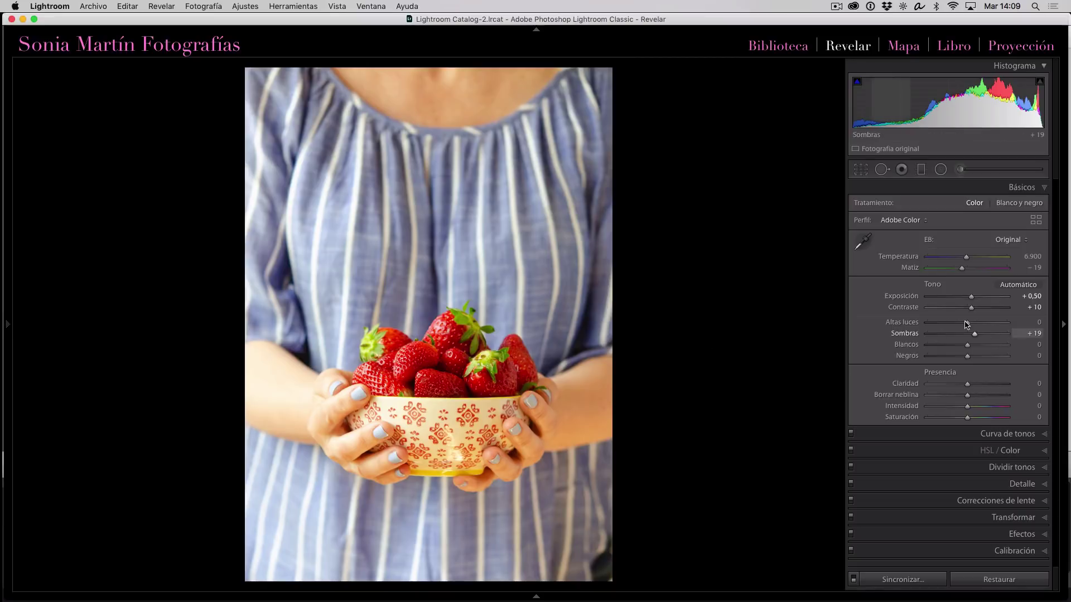
{"action": "left_click_drag", "start_coordinate": [974, 335], "coordinate": [985, 339]}
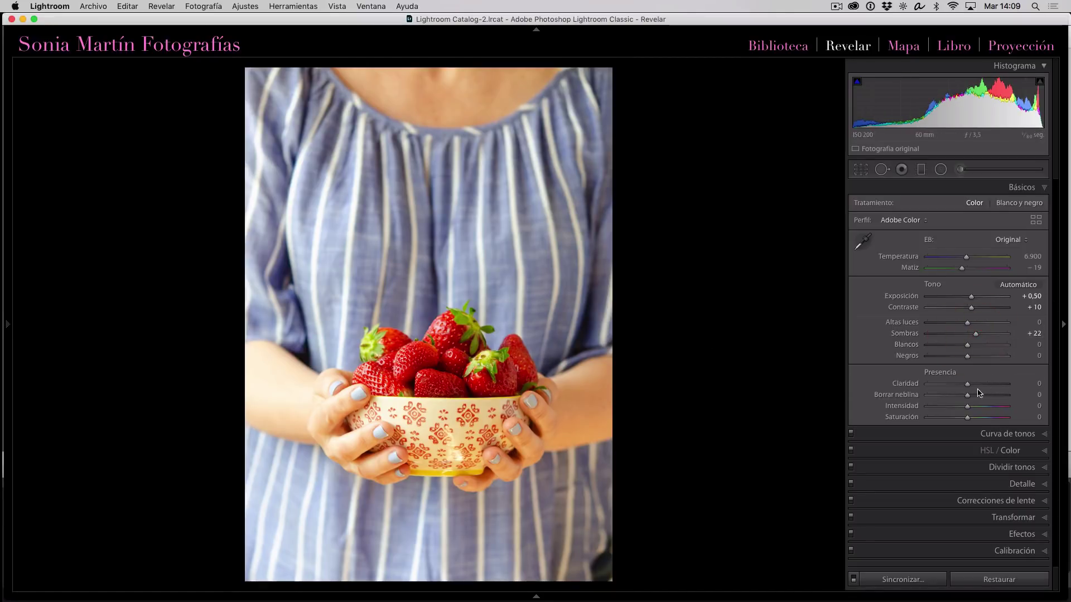
{"action": "left_click_drag", "start_coordinate": [969, 386], "coordinate": [972, 386]}
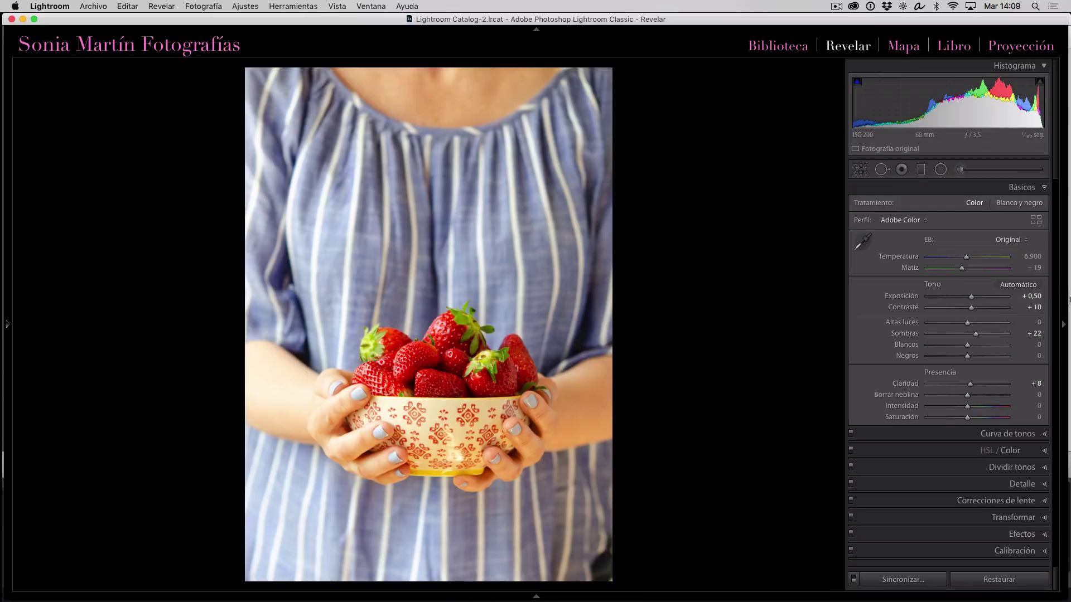
{"action": "left_click", "coordinate": [1044, 500]}
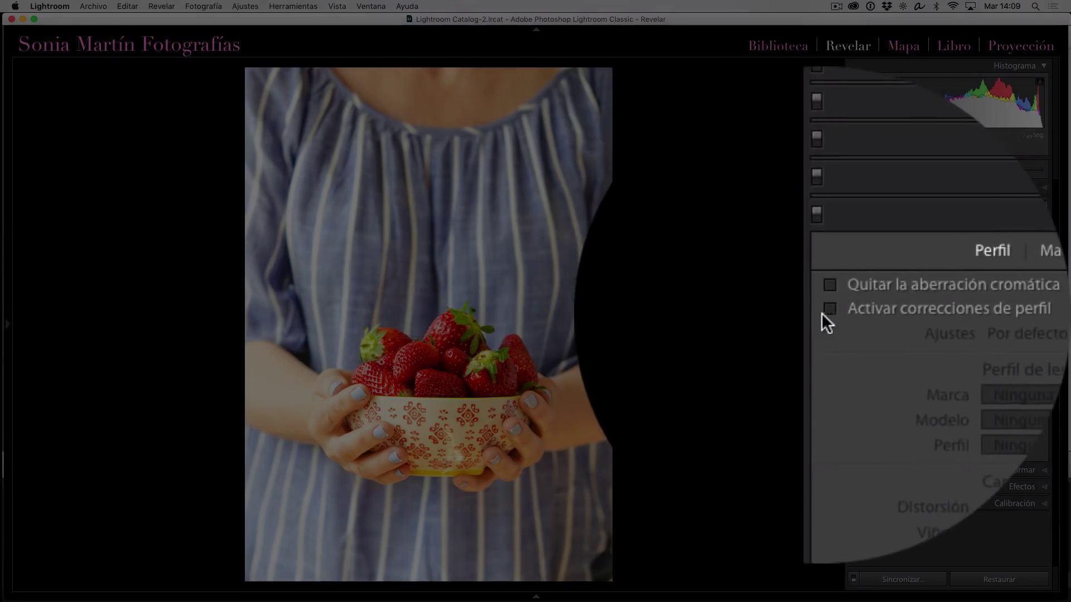
{"action": "left_click", "coordinate": [821, 313]}
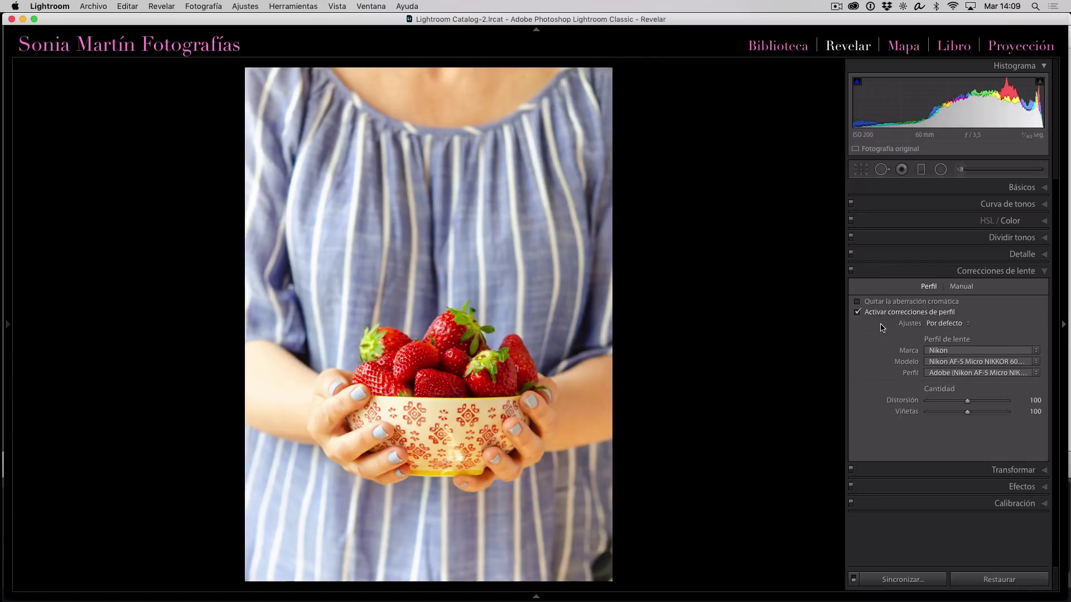
{"action": "left_click", "coordinate": [857, 313]}
{"action": "left_click", "coordinate": [1043, 190]}
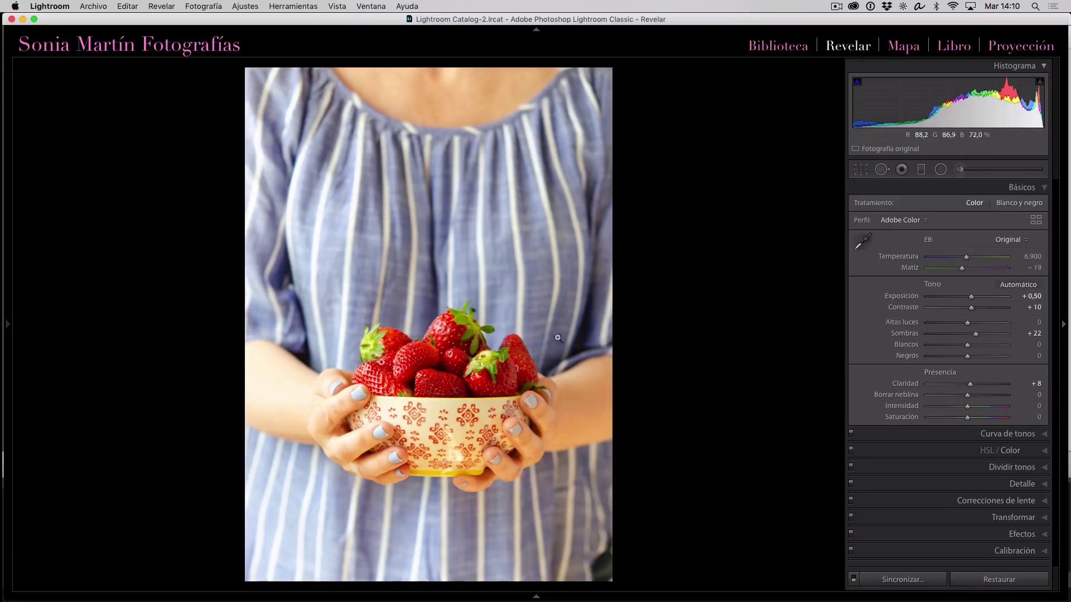
- Add a graduated filter with +0,45 exposure, then draw a second filter across the bowl
{"action": "left_click", "coordinate": [921, 169]}
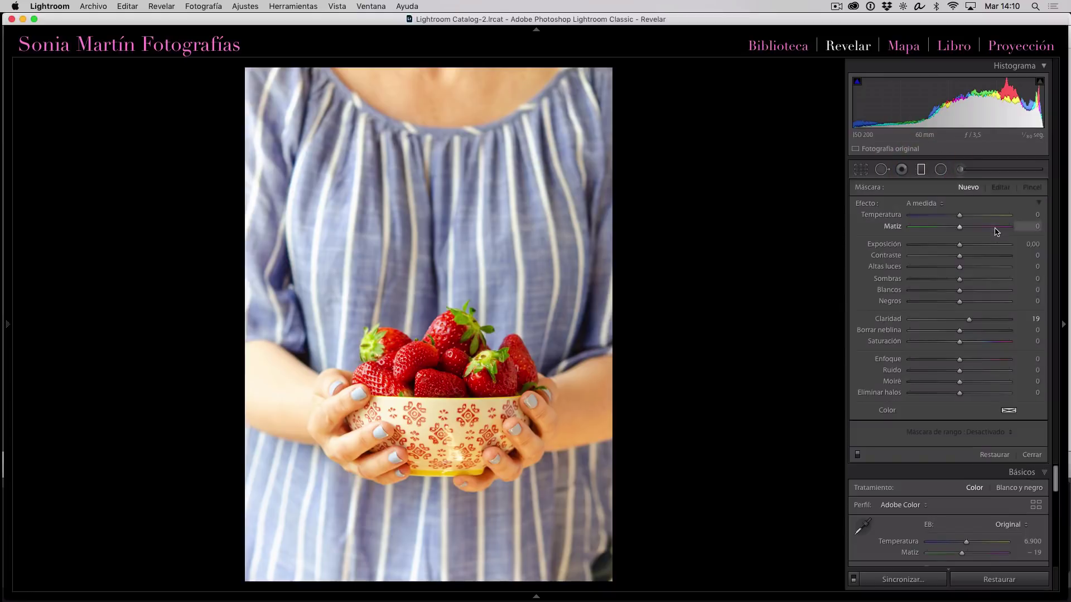
{"action": "left_click", "coordinate": [862, 204]}
{"action": "left_click_drag", "start_coordinate": [612, 298], "coordinate": [395, 297]}
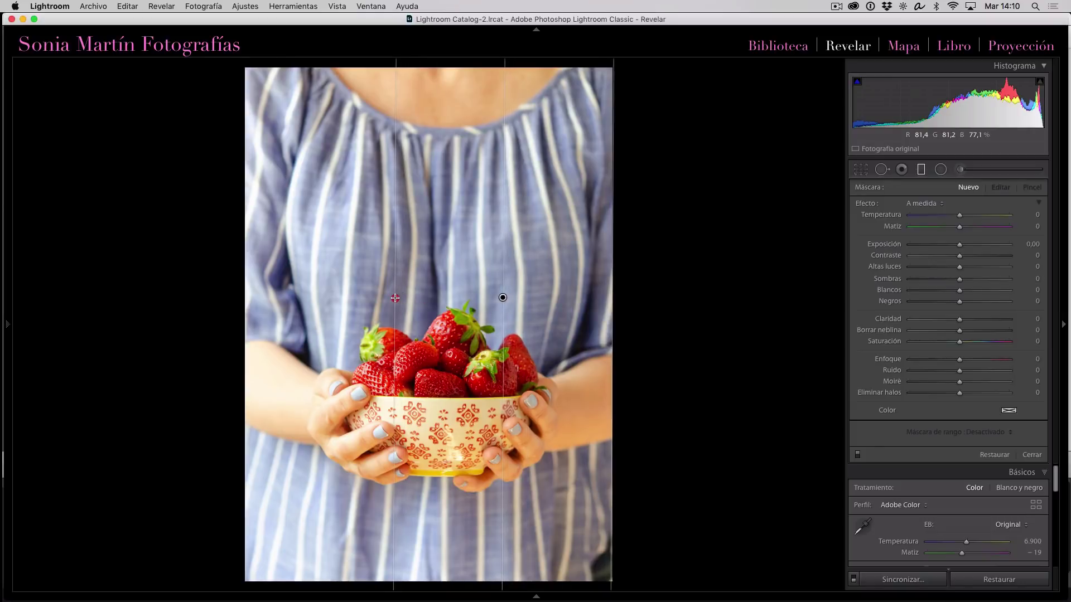
{"action": "left_click_drag", "start_coordinate": [395, 297], "coordinate": [394, 297]}
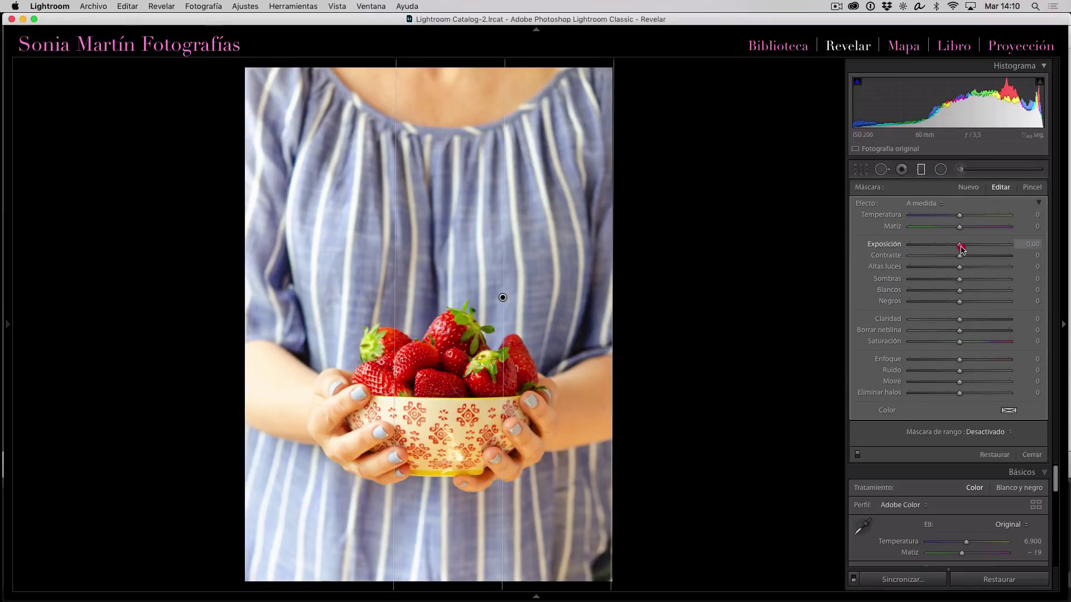
{"action": "left_click_drag", "start_coordinate": [961, 250], "coordinate": [967, 250]}
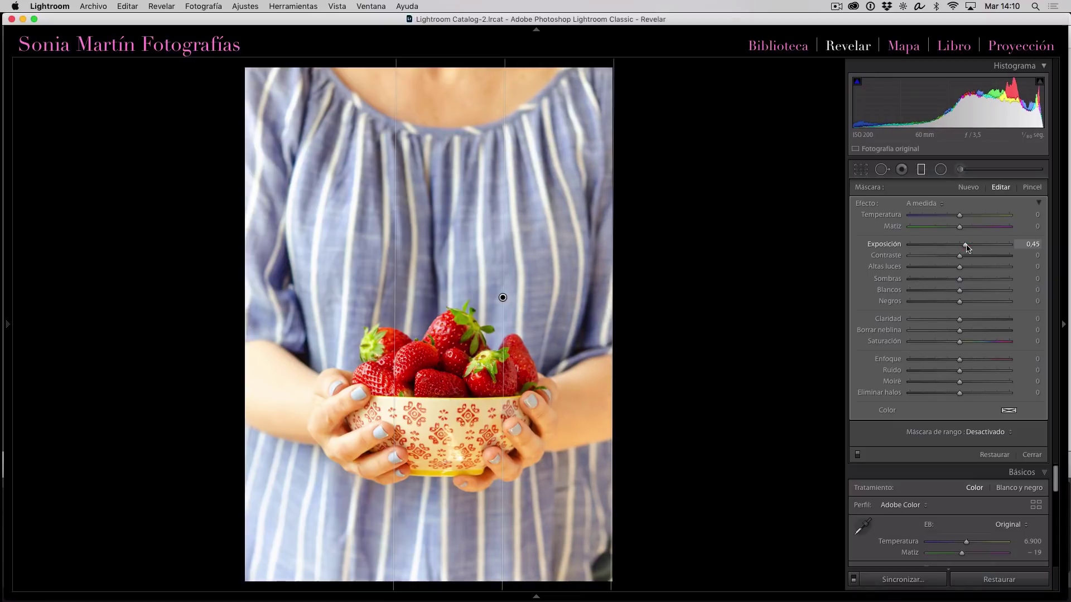
{"action": "left_click", "coordinate": [968, 189]}
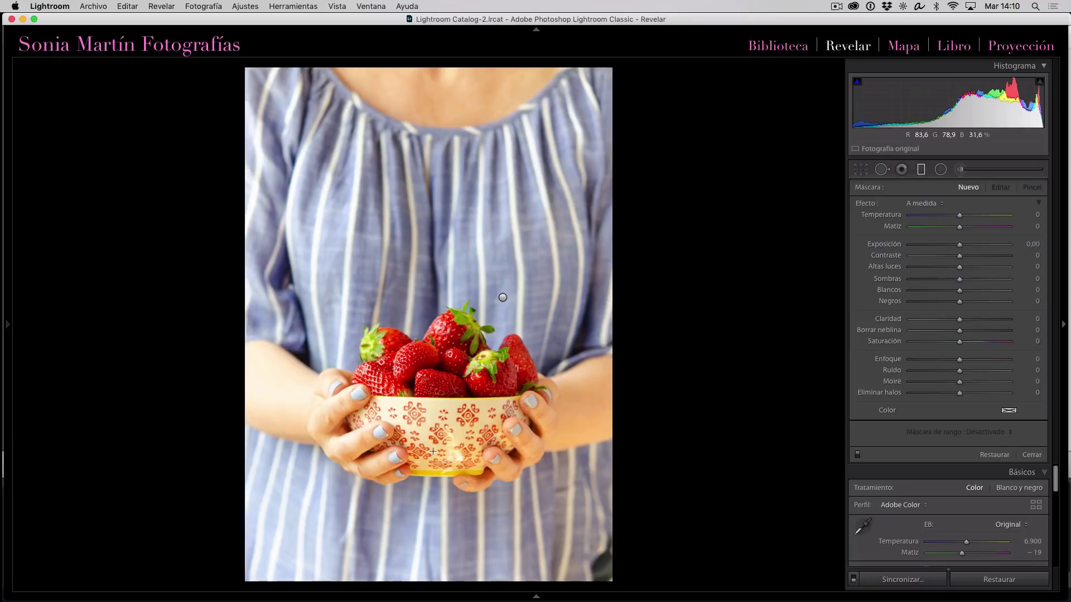
{"action": "left_click_drag", "start_coordinate": [433, 449], "coordinate": [435, 376]}
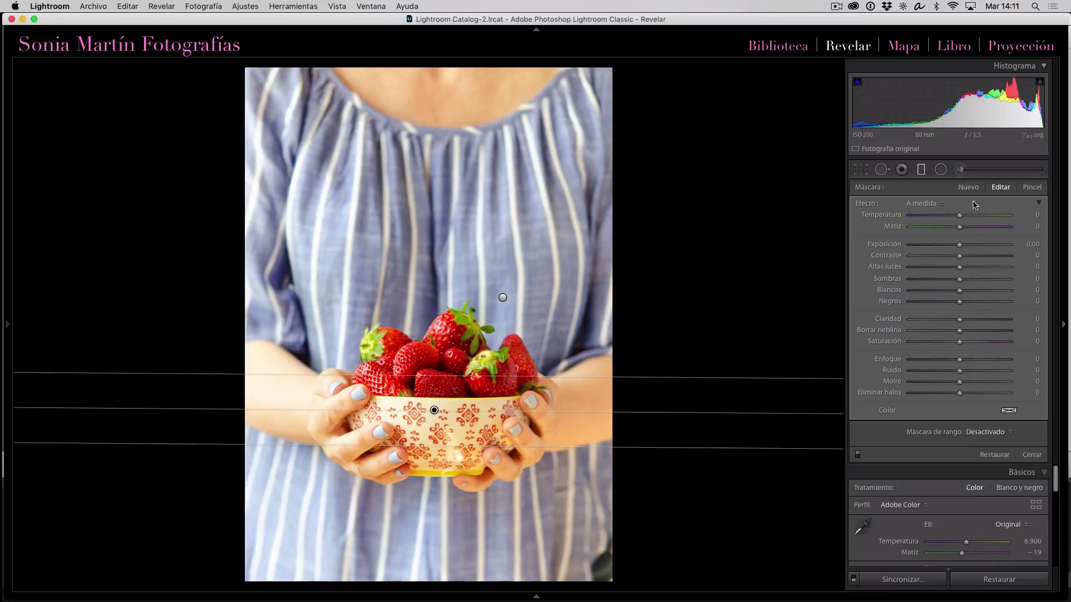
- Cool the bowl filter to Temperature −37, move it up, and draw a filter on the left side
{"action": "left_click_drag", "start_coordinate": [960, 217], "coordinate": [938, 215]}
{"action": "left_click_drag", "start_coordinate": [484, 376], "coordinate": [471, 356]}
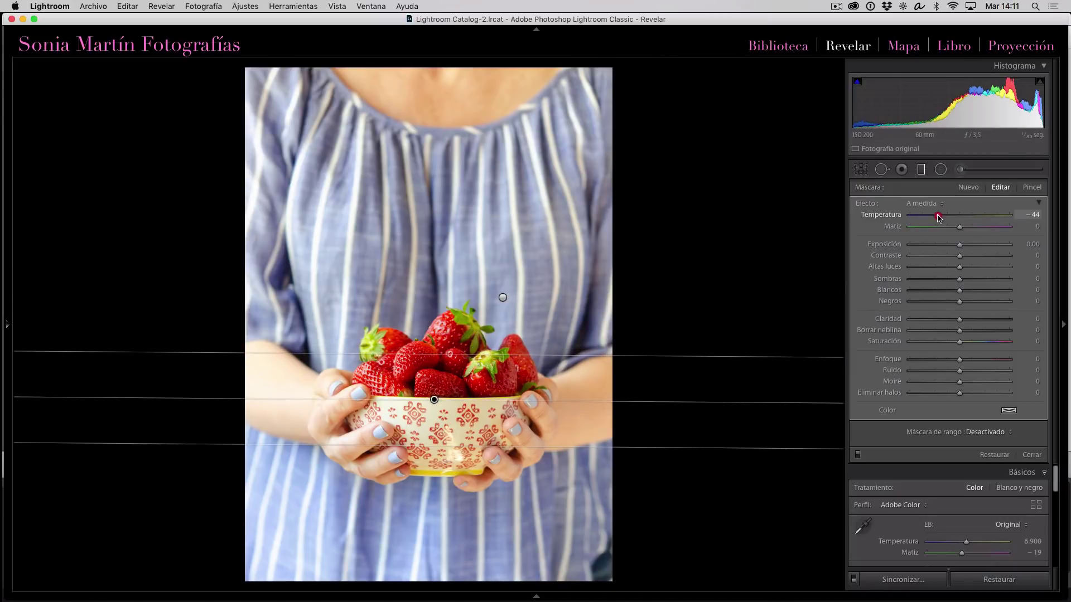
{"action": "left_click_drag", "start_coordinate": [939, 218], "coordinate": [941, 217]}
{"action": "left_click", "coordinate": [941, 218]}
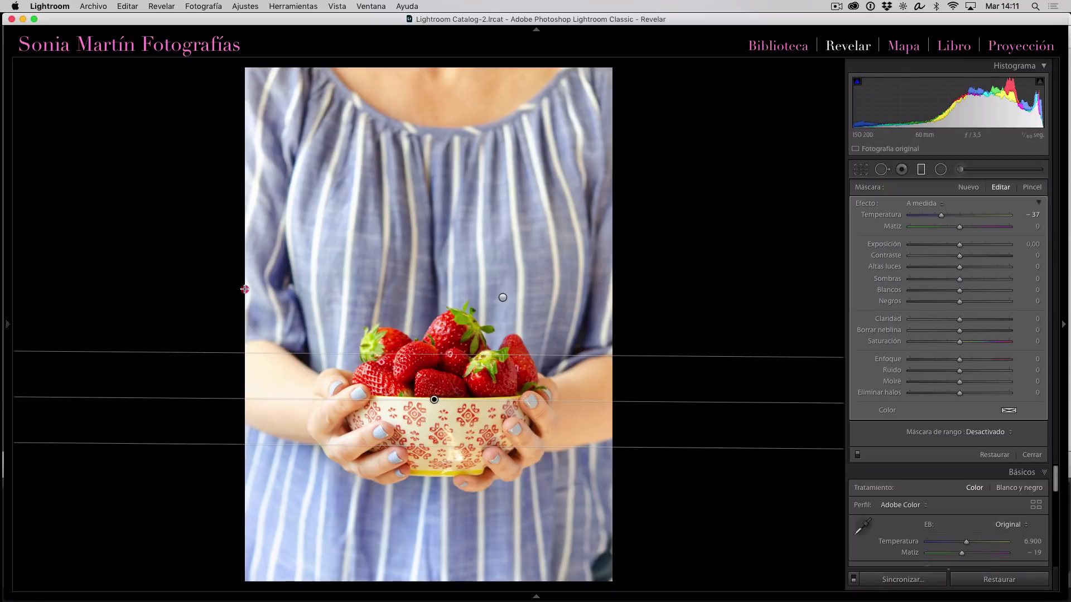
{"action": "left_click_drag", "start_coordinate": [245, 288], "coordinate": [369, 288]}
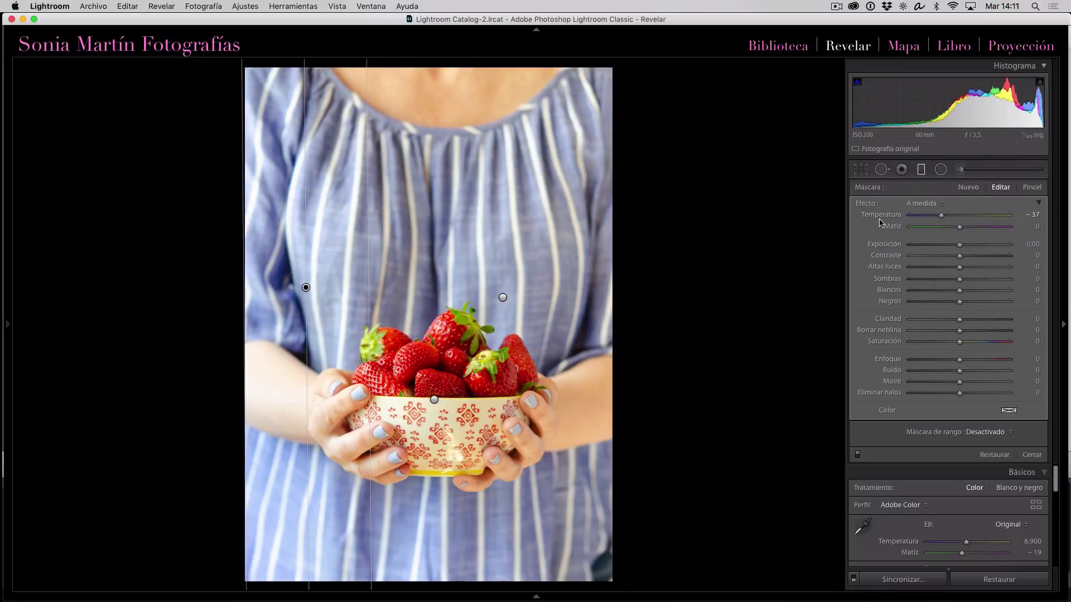
- Reset the left filter's temperature to neutral, set its exposure to −0,14, and exit filter editing
{"action": "double_click", "coordinate": [866, 205]}
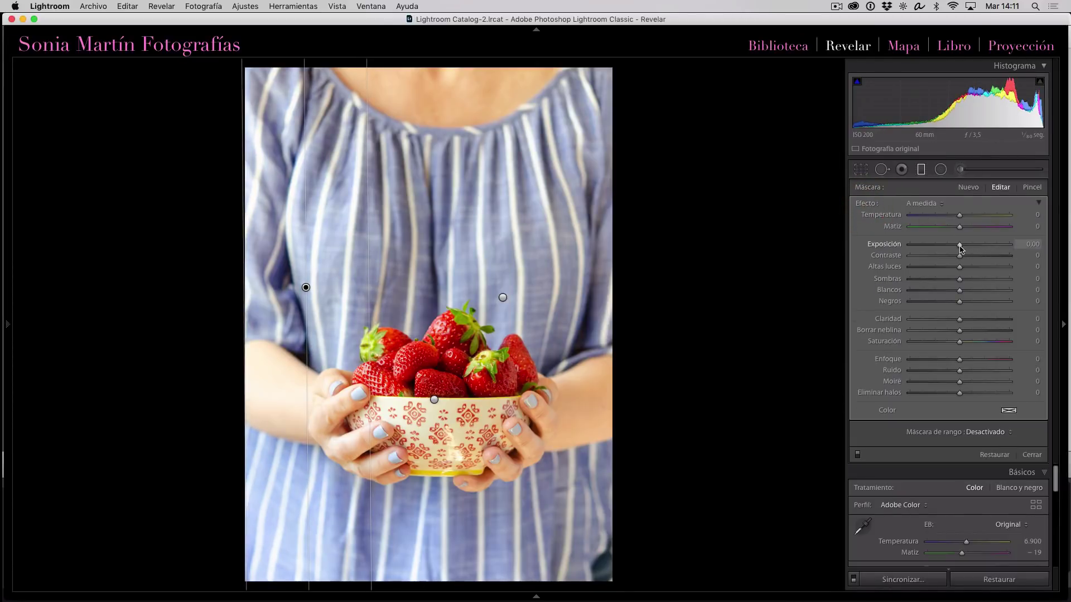
{"action": "left_click_drag", "start_coordinate": [959, 248], "coordinate": [954, 250]}
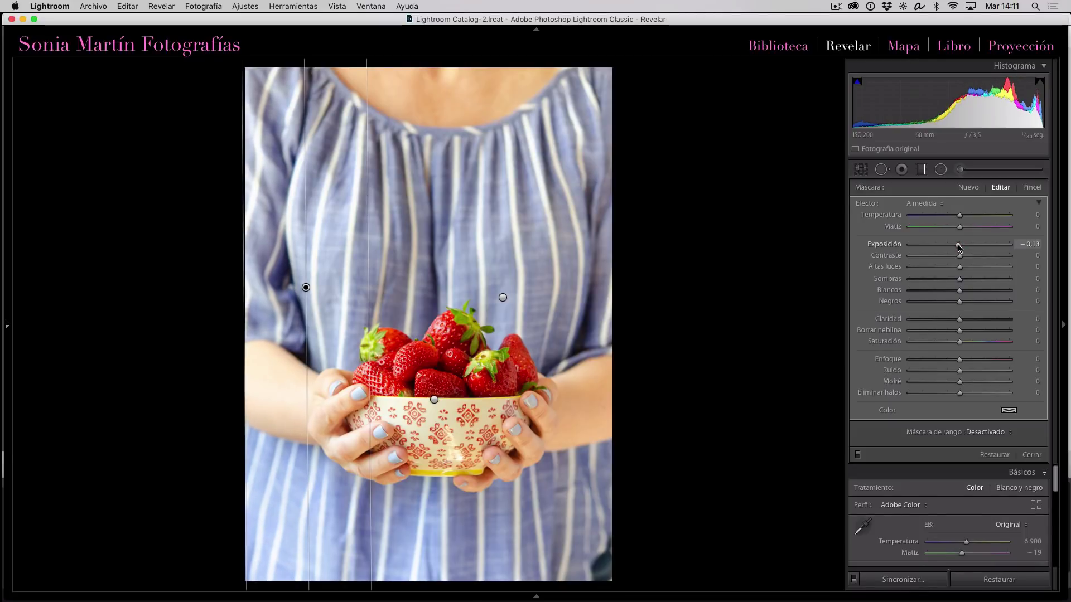
{"action": "left_click", "coordinate": [920, 169]}
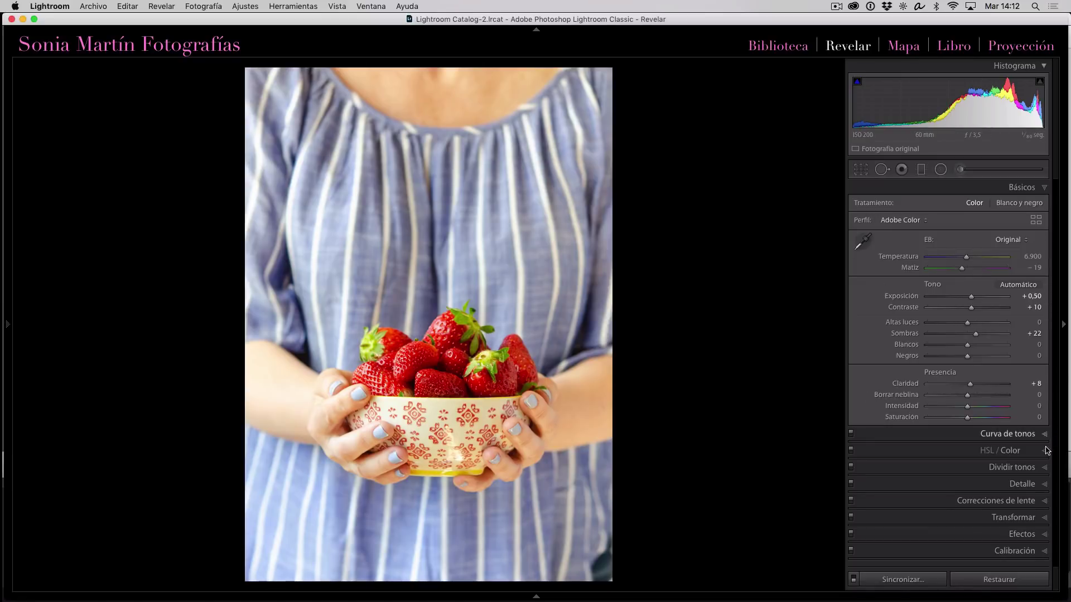
- Lower the red saturation to −9 in the HSL / Color panel
{"action": "left_click", "coordinate": [988, 451]}
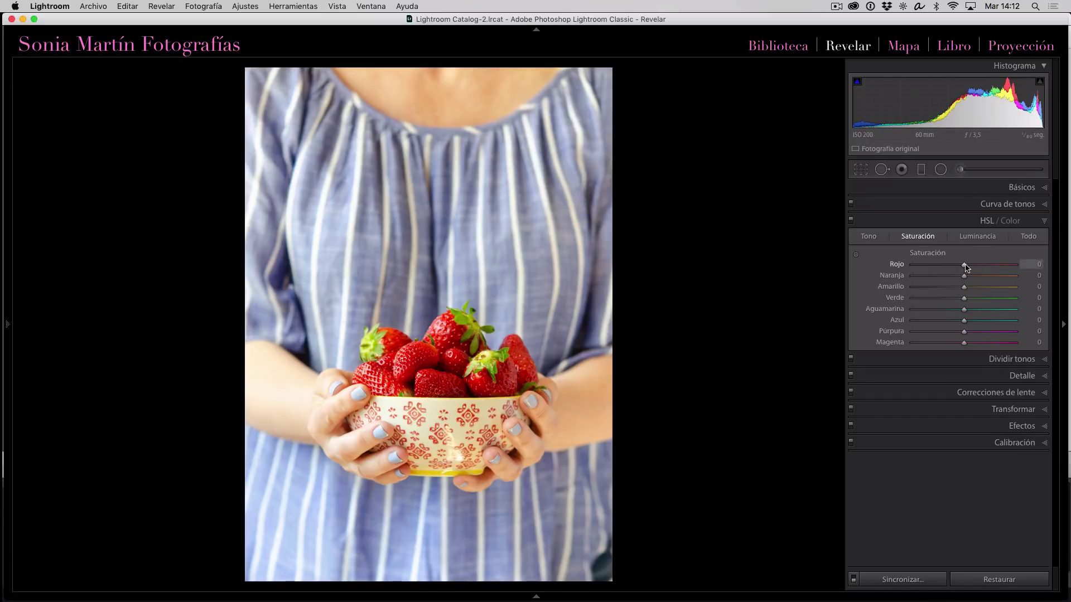
{"action": "mouse_move", "coordinate": [965, 266]}
{"action": "left_mouse_down"}
{"action": "mouse_move", "coordinate": [919, 261]}
{"action": "mouse_move", "coordinate": [955, 268]}
{"action": "left_mouse_up"}
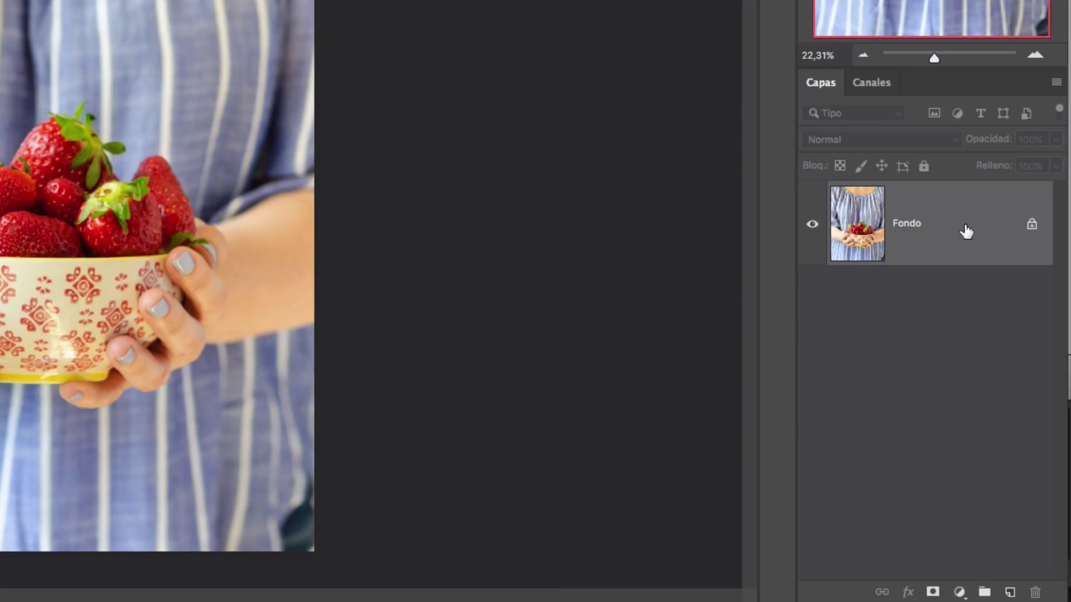
- Convert the Fondo background into layer Capa 0 and open Filtro > Licuar
{"action": "right_click", "coordinate": [1010, 375]}
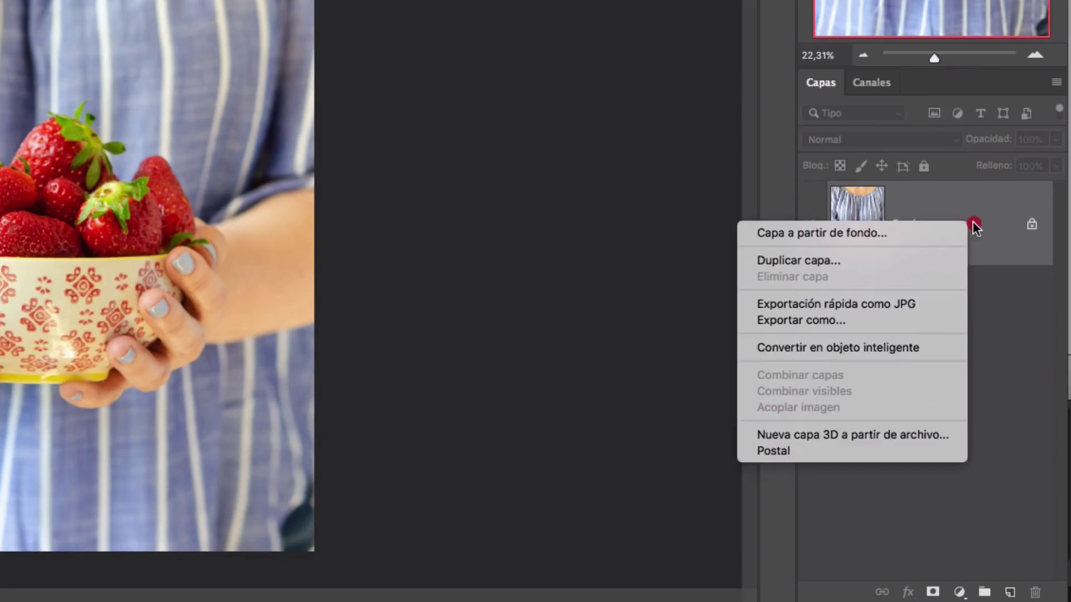
{"action": "left_click", "coordinate": [866, 338]}
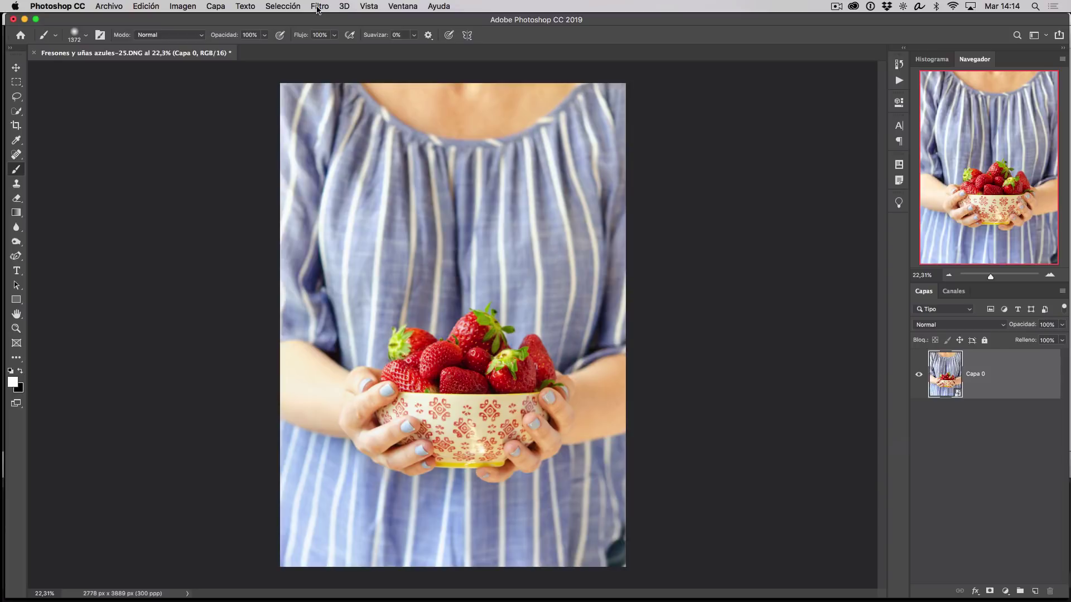
{"action": "left_click", "coordinate": [316, 8]}
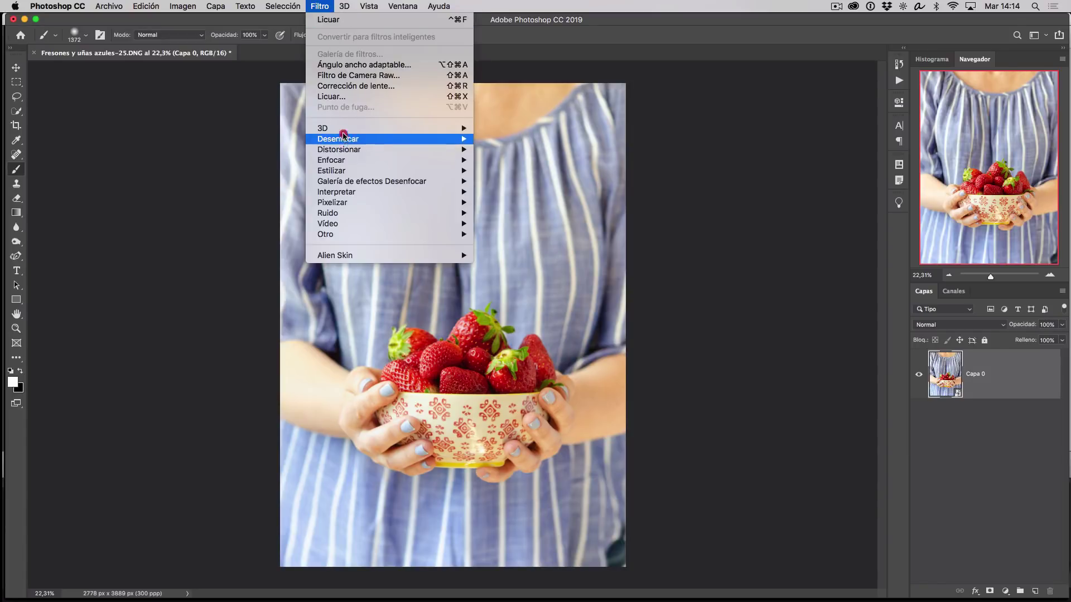
{"action": "left_click", "coordinate": [338, 98]}
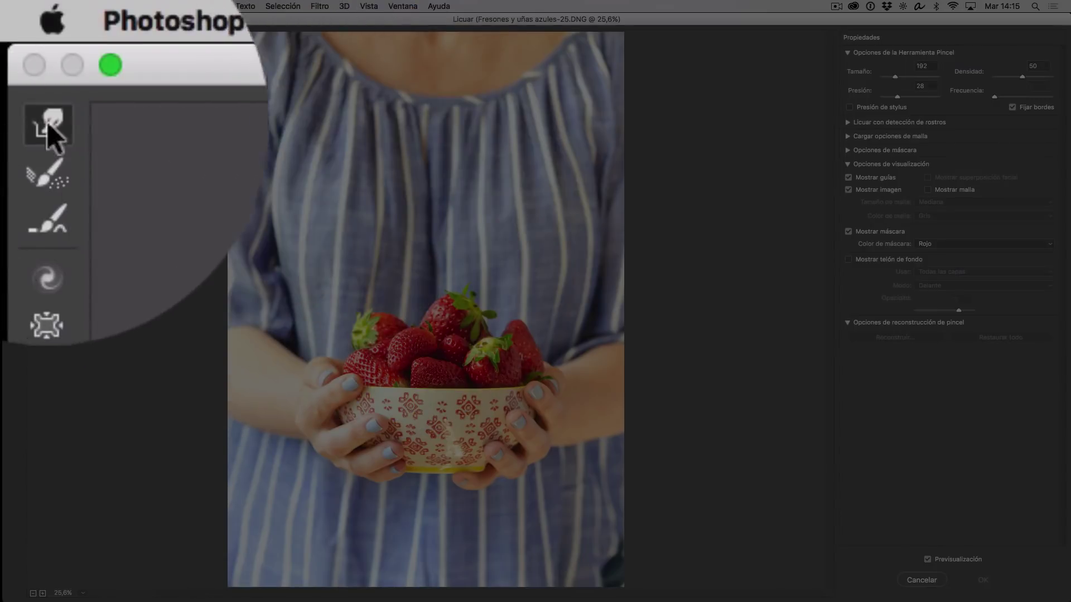
- Enlarge the forward warp brush to about 986 and smooth the shirt folds left and right of centre
{"action": "left_click", "coordinate": [15, 35]}
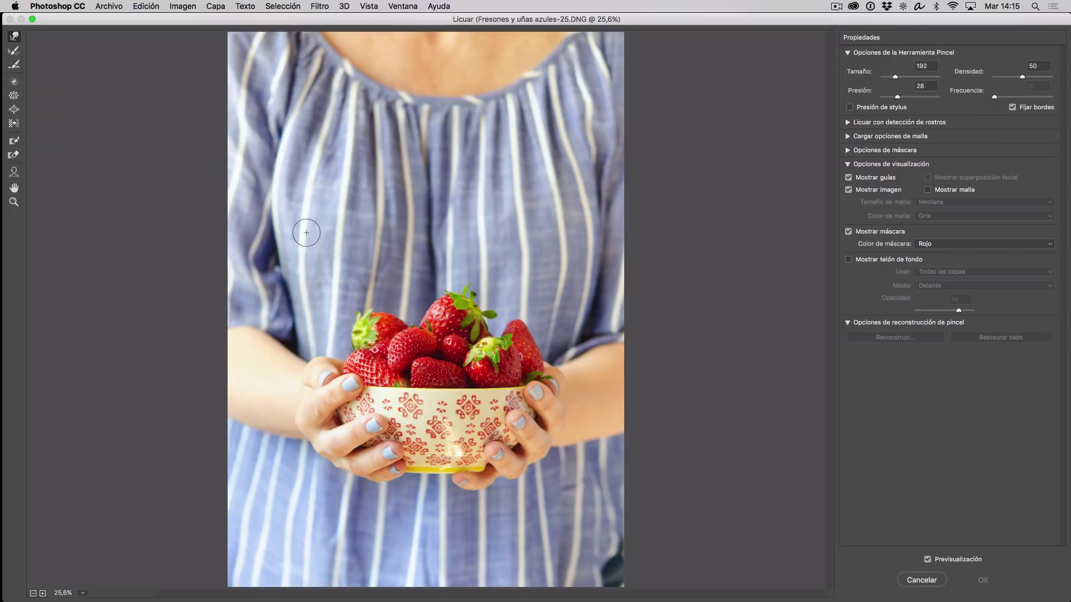
{"action": "mouse_move", "coordinate": [307, 233]}
{"action": "left_mouse_down"}
{"action": "mouse_move", "coordinate": [428, 255]}
{"action": "mouse_move", "coordinate": [419, 246]}
{"action": "left_mouse_up"}
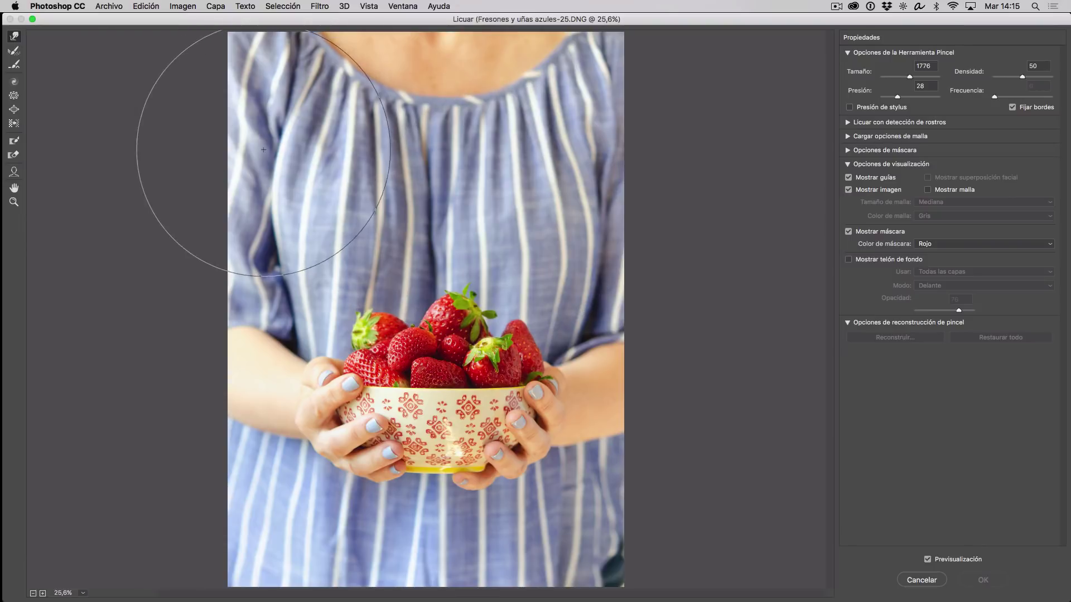
{"action": "left_click_drag", "start_coordinate": [284, 158], "coordinate": [313, 196]}
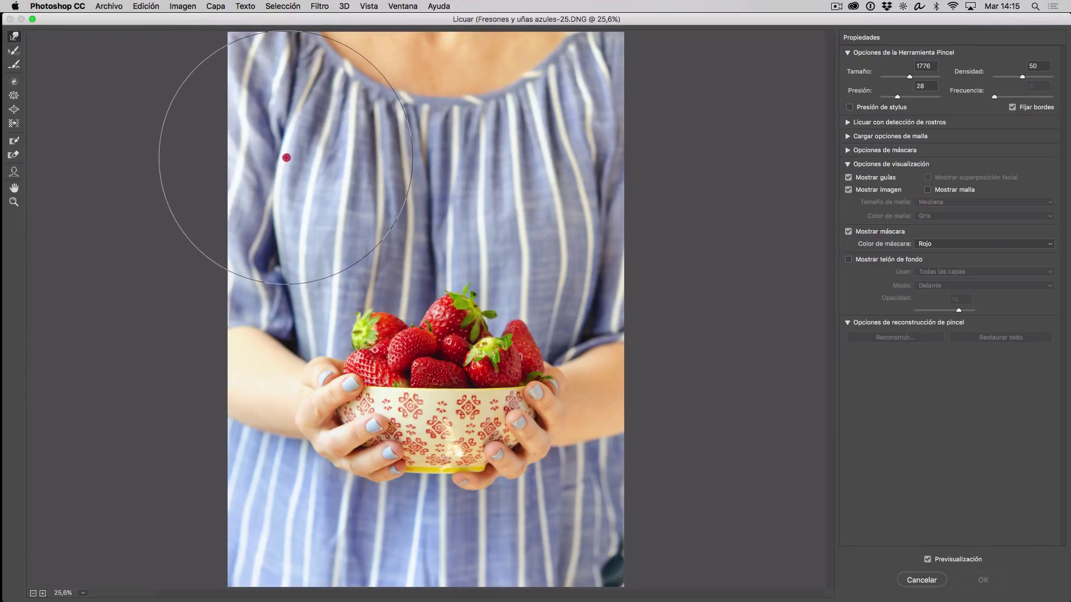
{"action": "left_click", "coordinate": [309, 209]}
{"action": "left_click", "coordinate": [303, 253]}
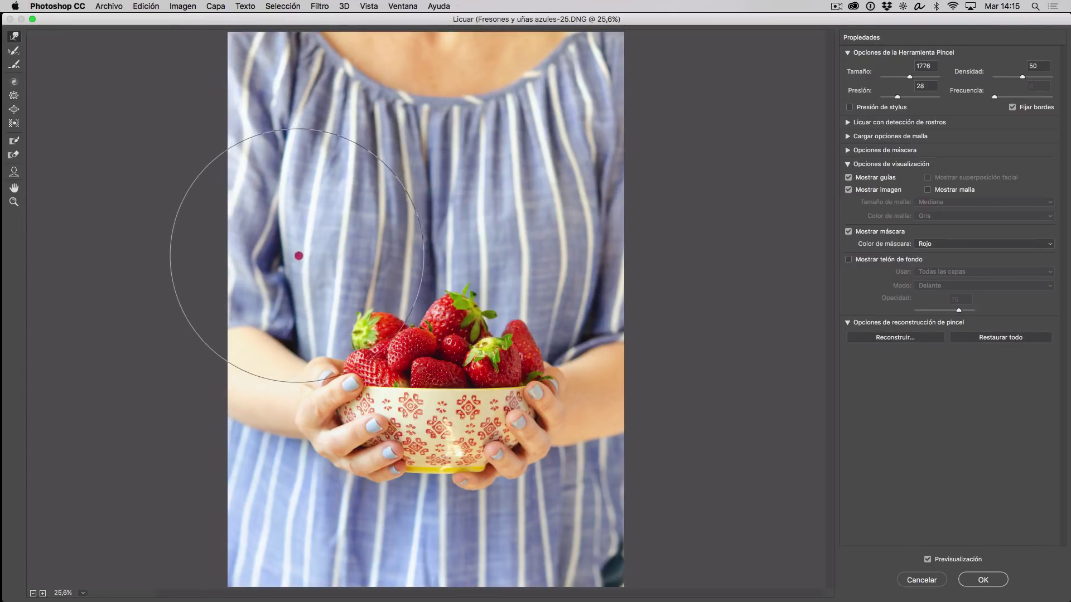
{"action": "left_click", "coordinate": [524, 242]}
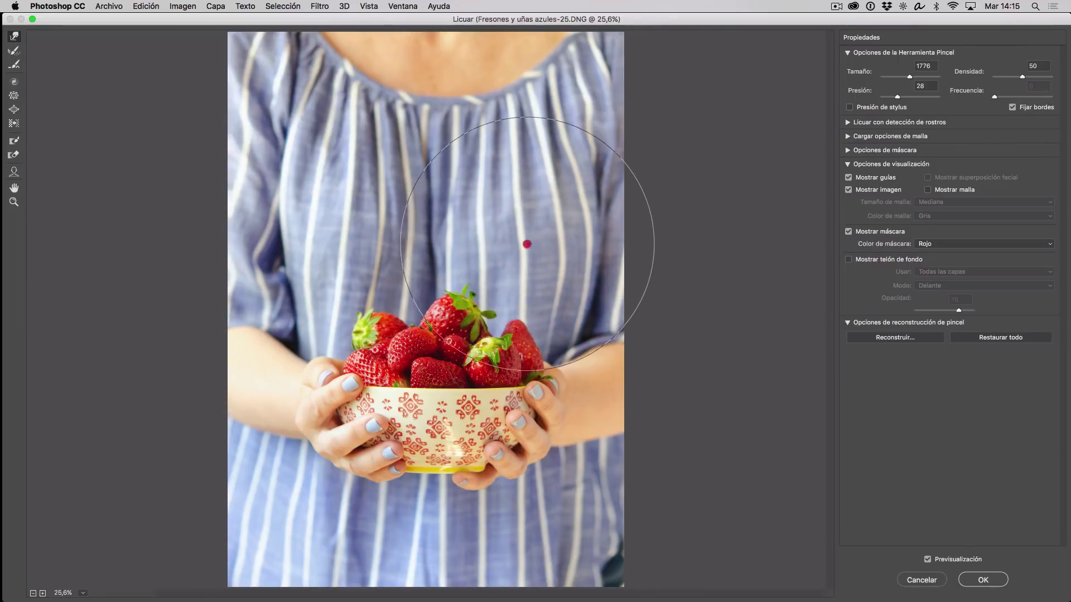
{"action": "left_click", "coordinate": [559, 237]}
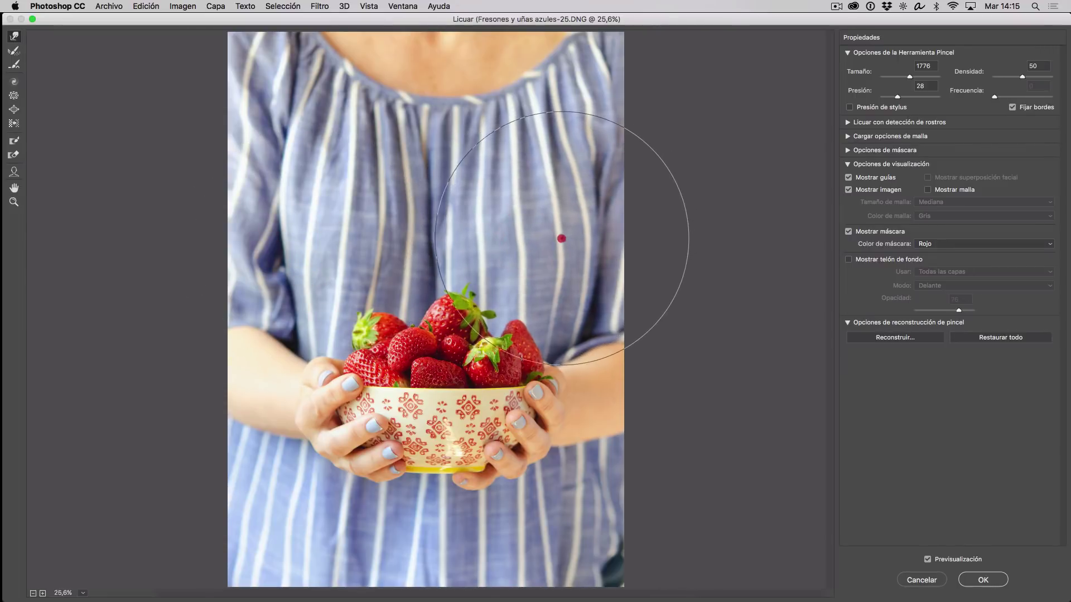
- Even out the shirt fabric above the bowl, including a small fold, with the brush at about 1117
{"action": "left_click", "coordinate": [580, 215]}
{"action": "left_click", "coordinate": [523, 258]}
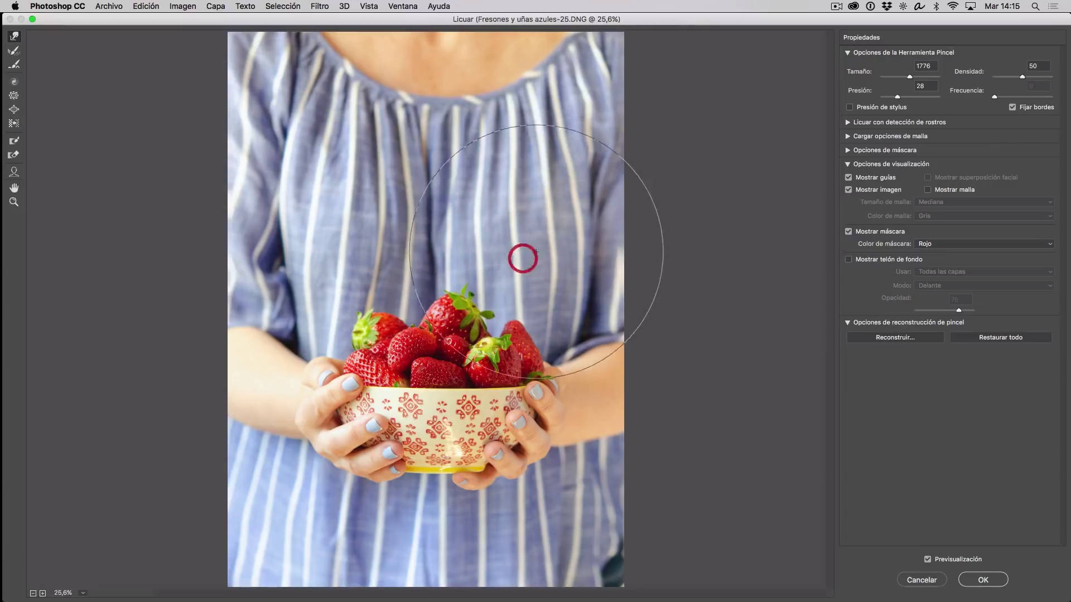
{"action": "left_click", "coordinate": [525, 246]}
{"action": "left_click", "coordinate": [521, 214]}
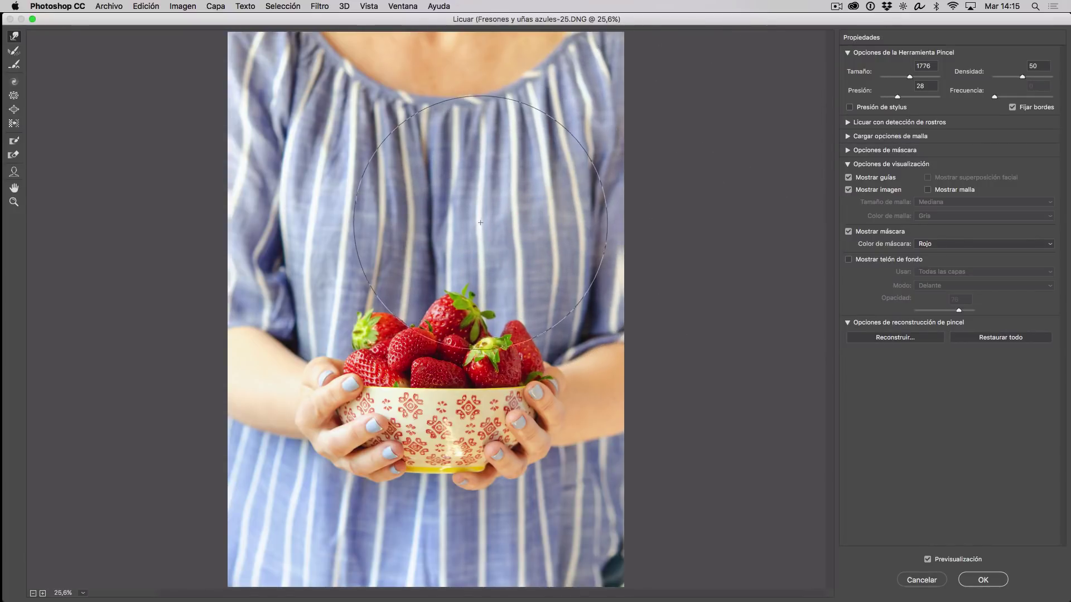
{"action": "left_click_drag", "start_coordinate": [480, 215], "coordinate": [396, 217]}
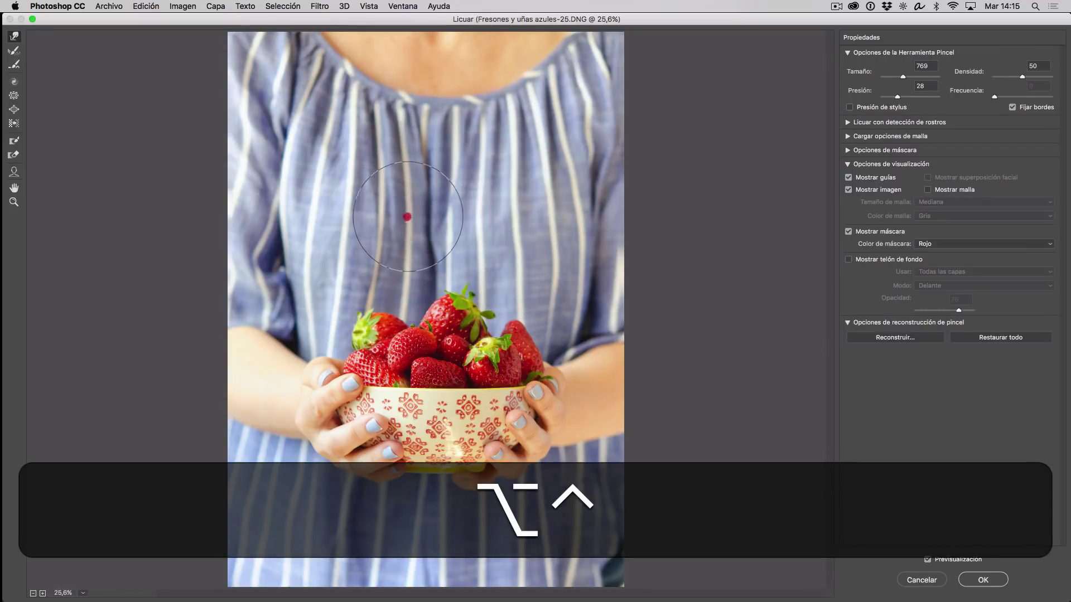
{"action": "left_click", "coordinate": [449, 216]}
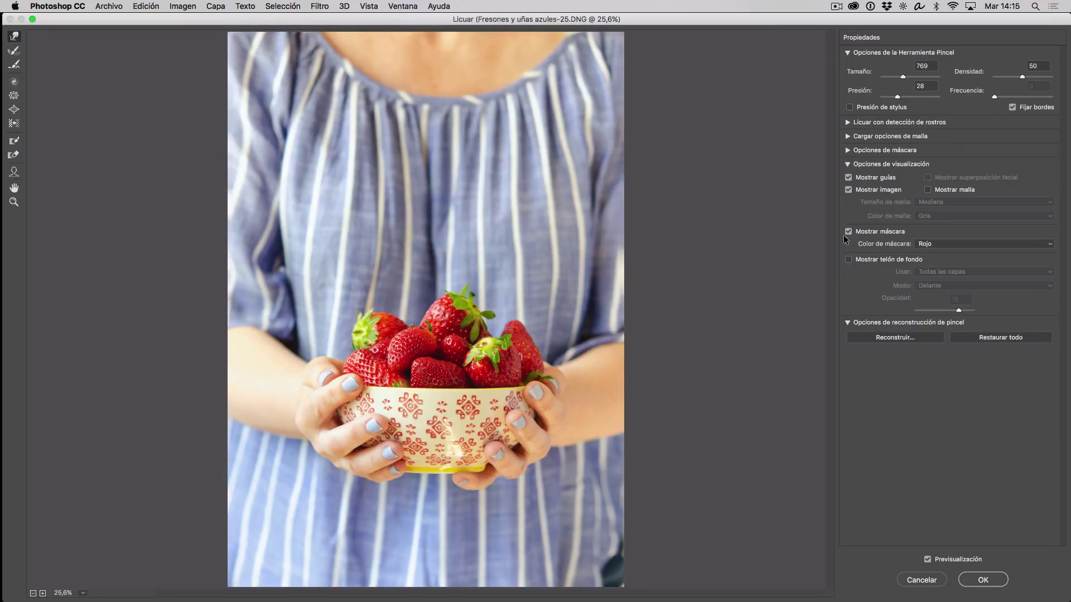
- Compare the liquified photo with the original, then resize the brush to about half over the strawberries
{"action": "left_click", "coordinate": [929, 562]}
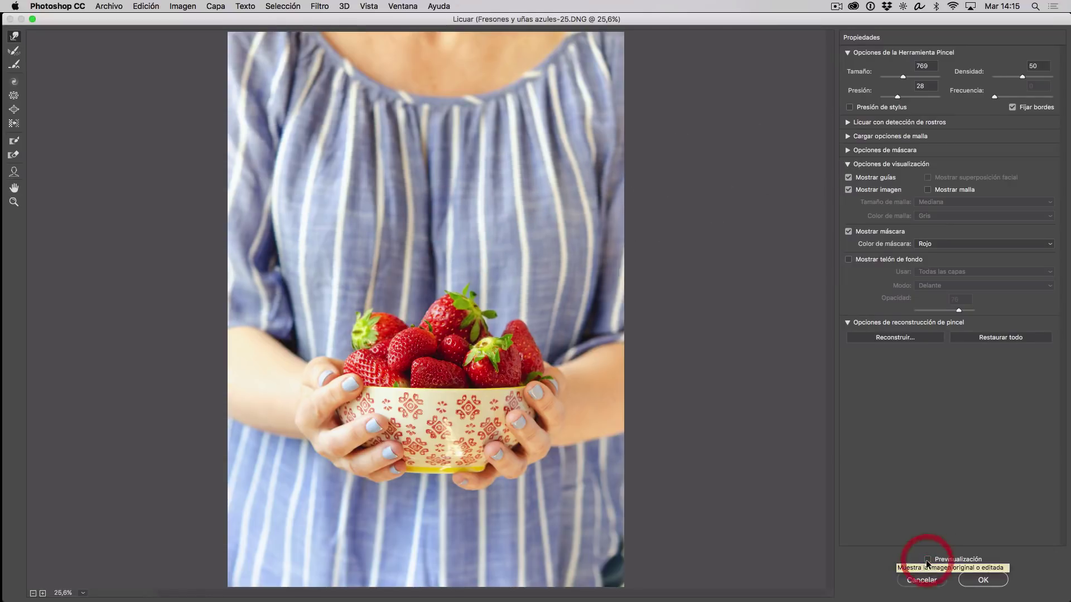
{"action": "left_click", "coordinate": [929, 561]}
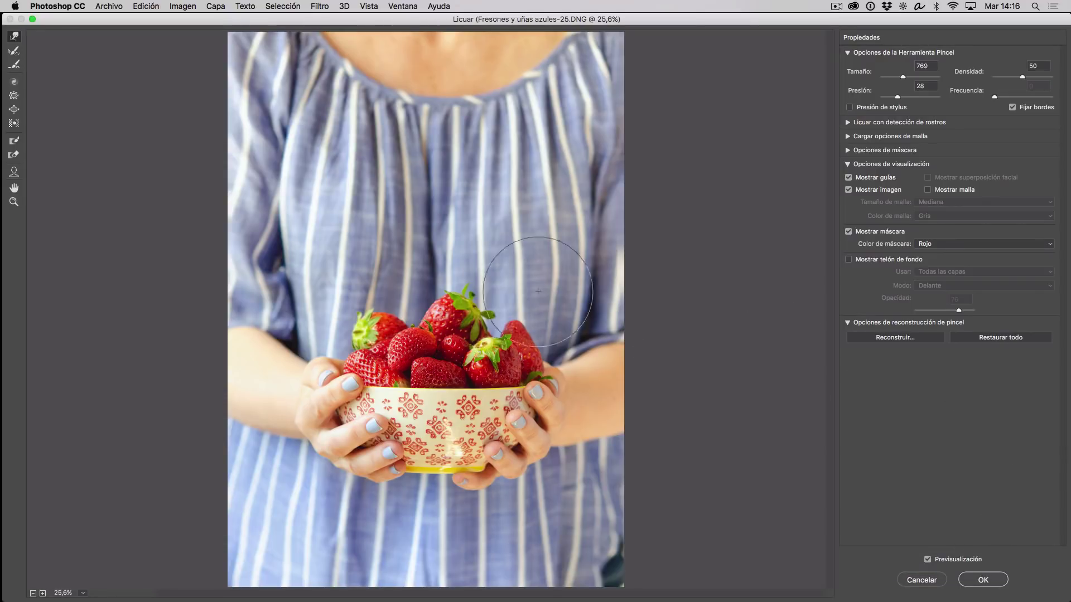
{"action": "key", "text": "ctrl+alt"}
{"action": "mouse_move", "coordinate": [433, 319]}
{"action": "left_mouse_down"}
{"action": "mouse_move", "coordinate": [408, 323]}
{"action": "mouse_move", "coordinate": [419, 319]}
{"action": "left_mouse_up"}
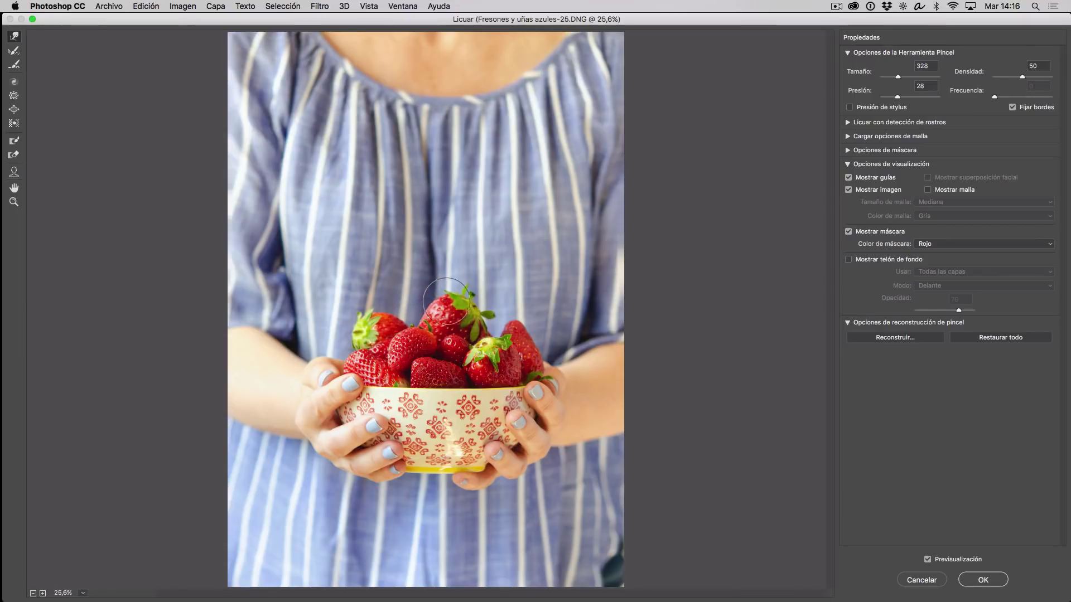
{"action": "left_click_drag", "start_coordinate": [446, 296], "coordinate": [437, 306]}
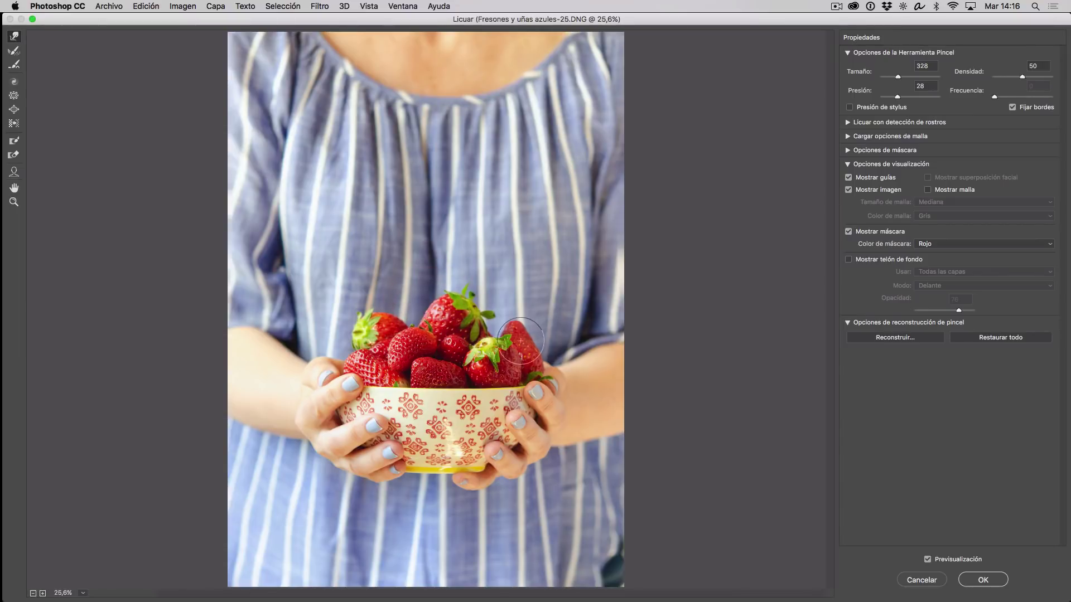
{"action": "left_click_drag", "start_coordinate": [525, 335], "coordinate": [523, 333]}
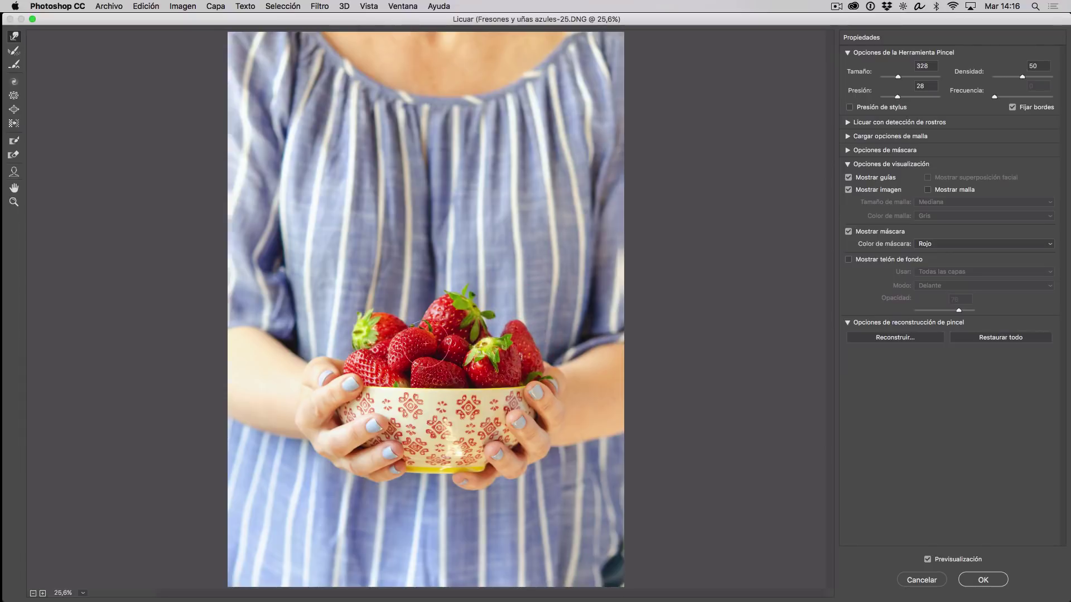
{"action": "left_click_drag", "start_coordinate": [386, 317], "coordinate": [384, 316]}
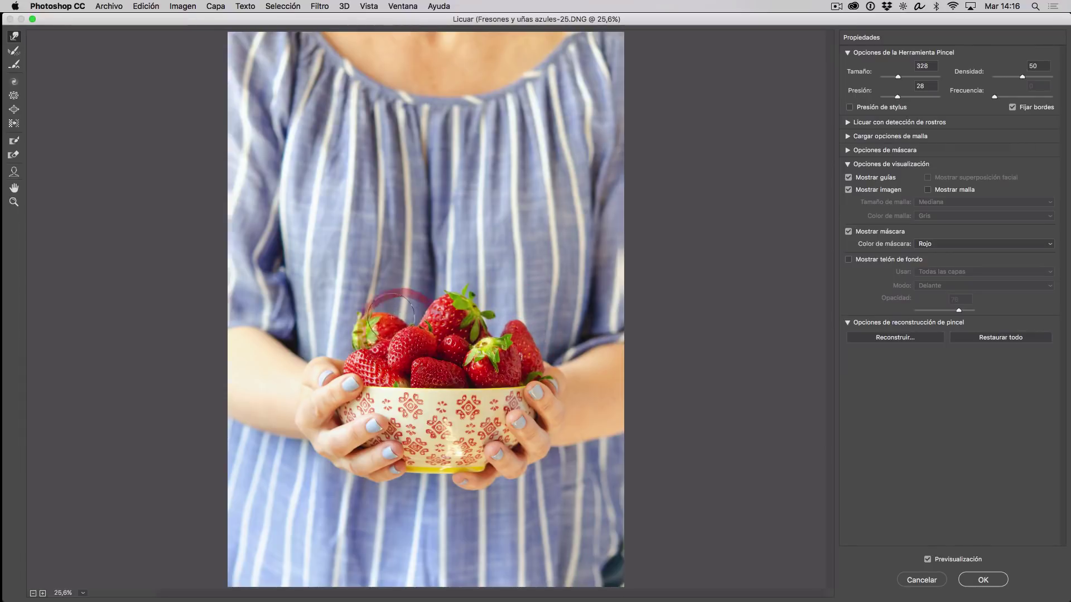
- Check the preview against the original once more and apply the Liquify changes
{"action": "left_click", "coordinate": [927, 560]}
{"action": "left_click", "coordinate": [928, 559]}
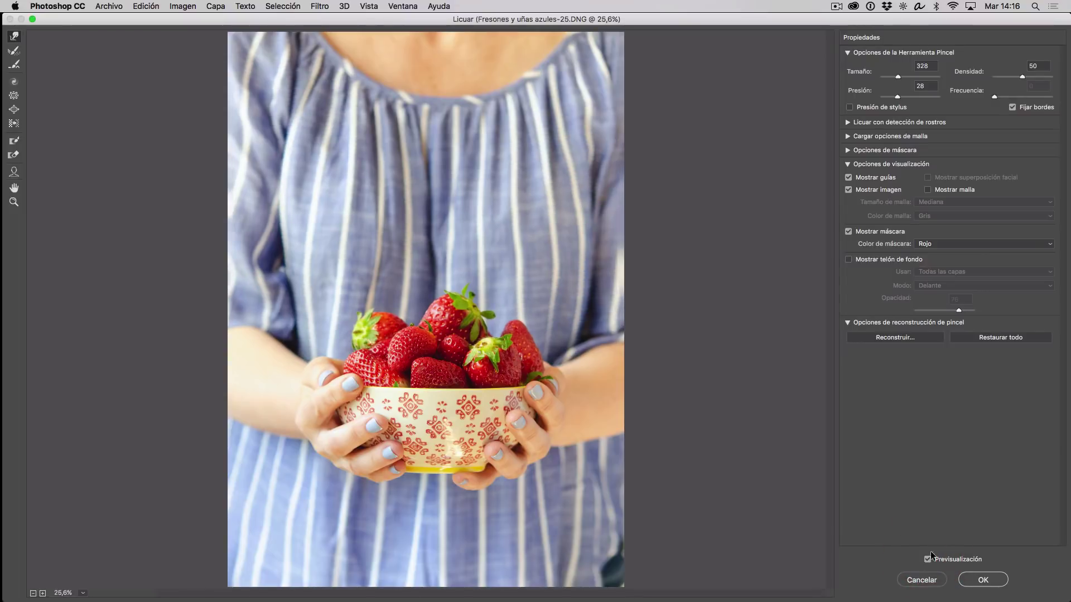
{"action": "left_click", "coordinate": [979, 582]}
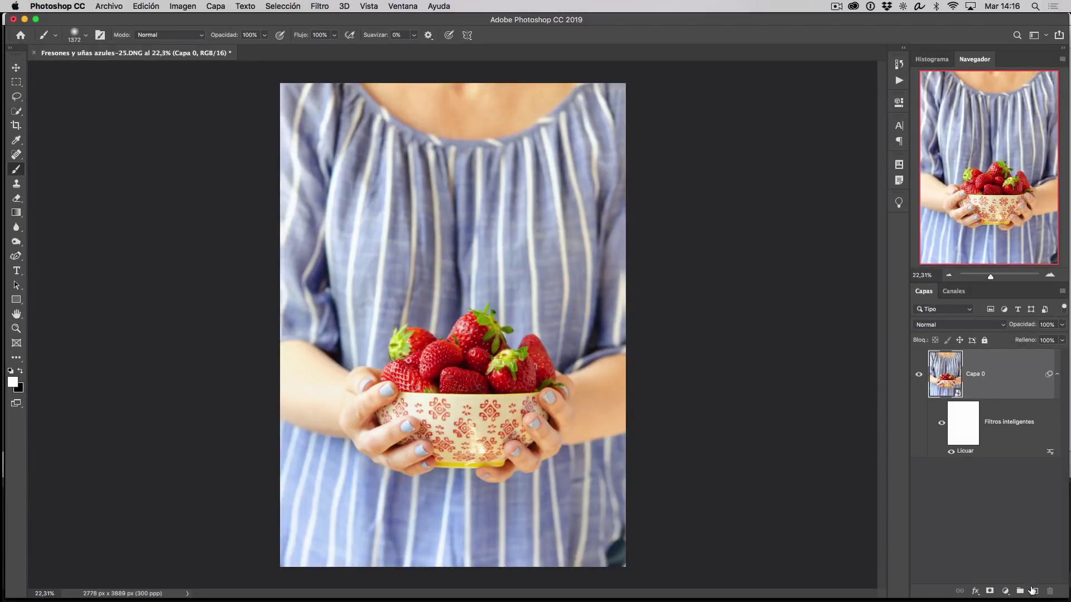
- Add an empty layer and set up the Clone Stamp sampling the striped fabric
{"action": "left_click", "coordinate": [1034, 592]}
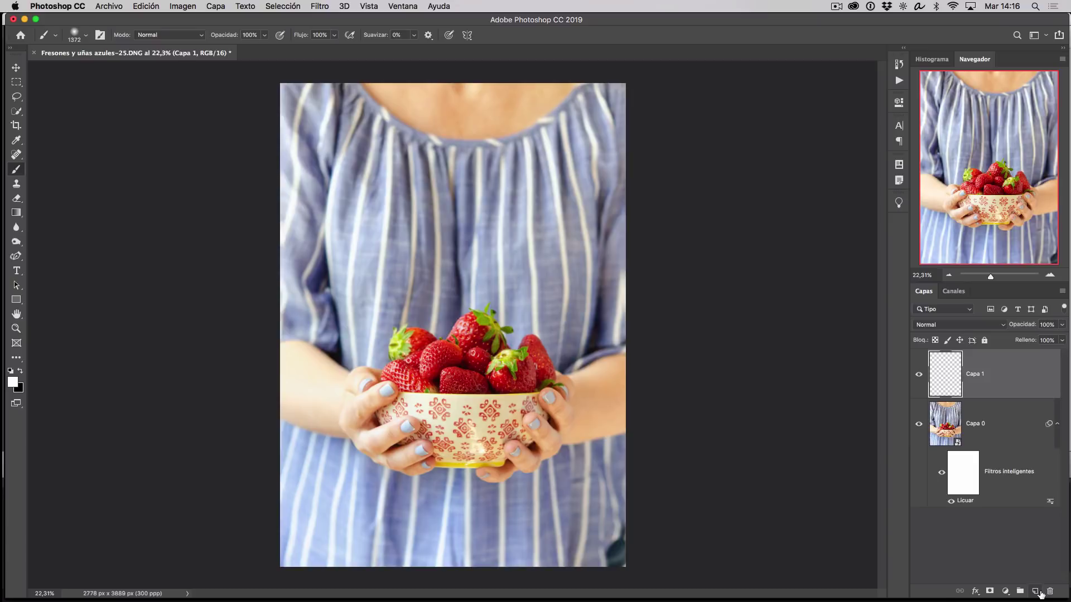
{"action": "left_click", "coordinate": [17, 186]}
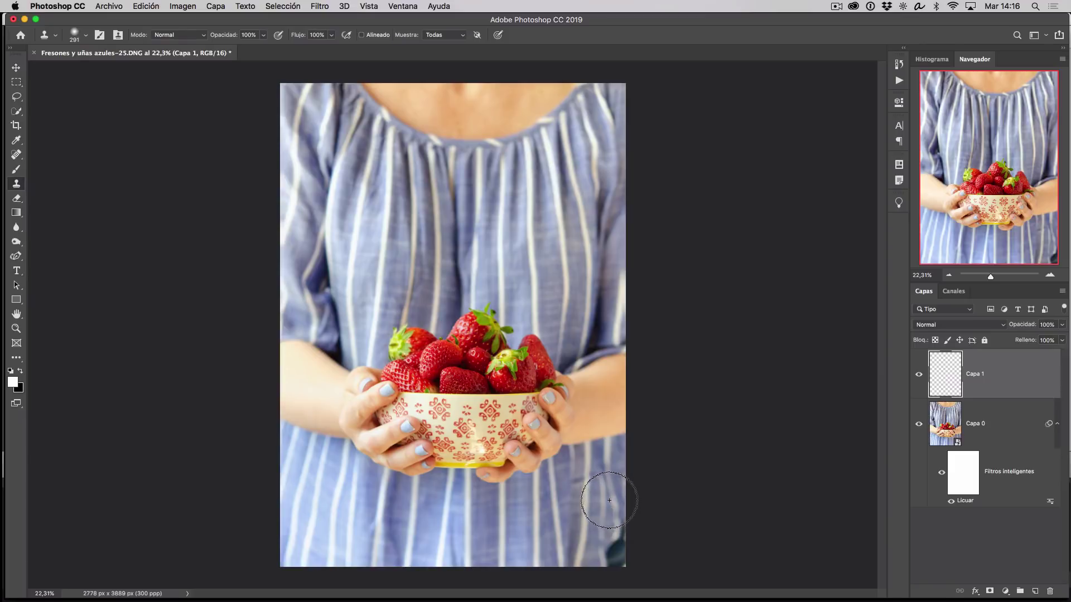
{"action": "left_click_drag", "start_coordinate": [610, 501], "coordinate": [609, 507]}
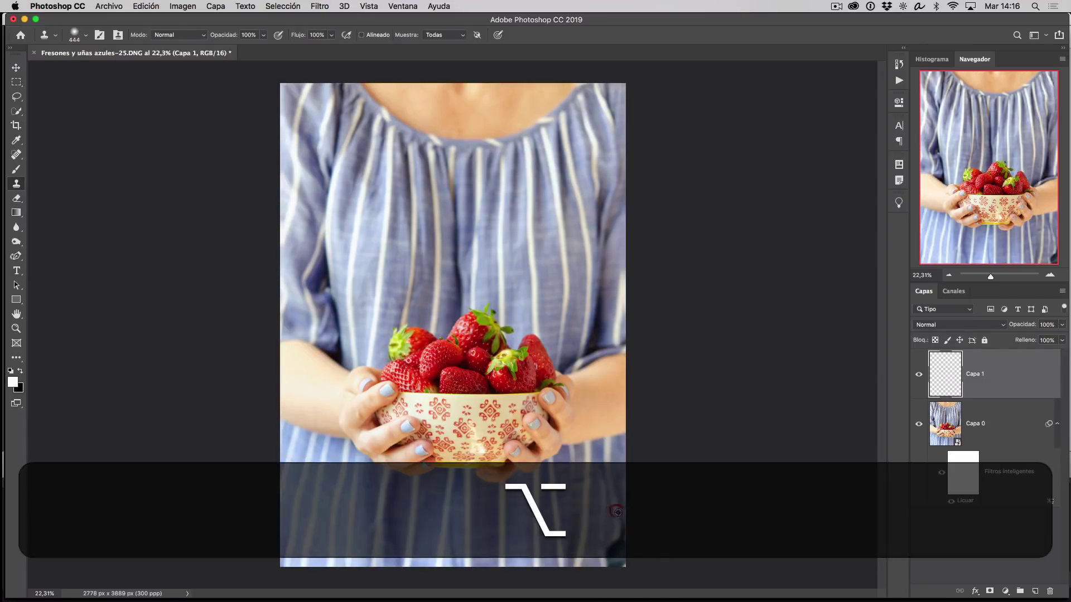
{"action": "left_click", "coordinate": [616, 511], "text": "alt"}
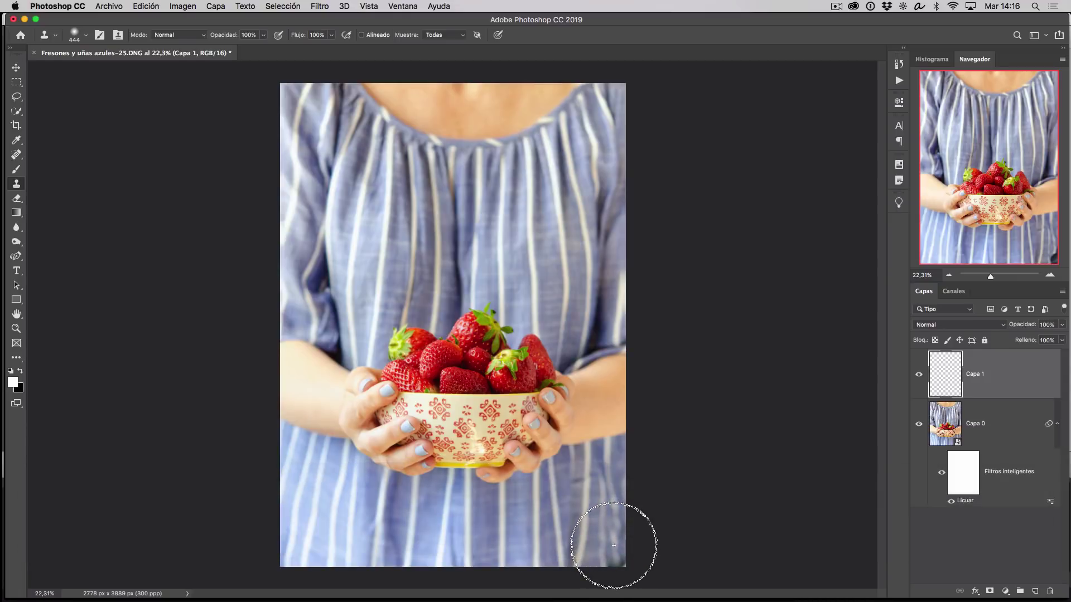
- Paint cloned fabric over the bottom-right corner, then shrink the clone brush
{"action": "left_click_drag", "start_coordinate": [613, 545], "coordinate": [621, 544]}
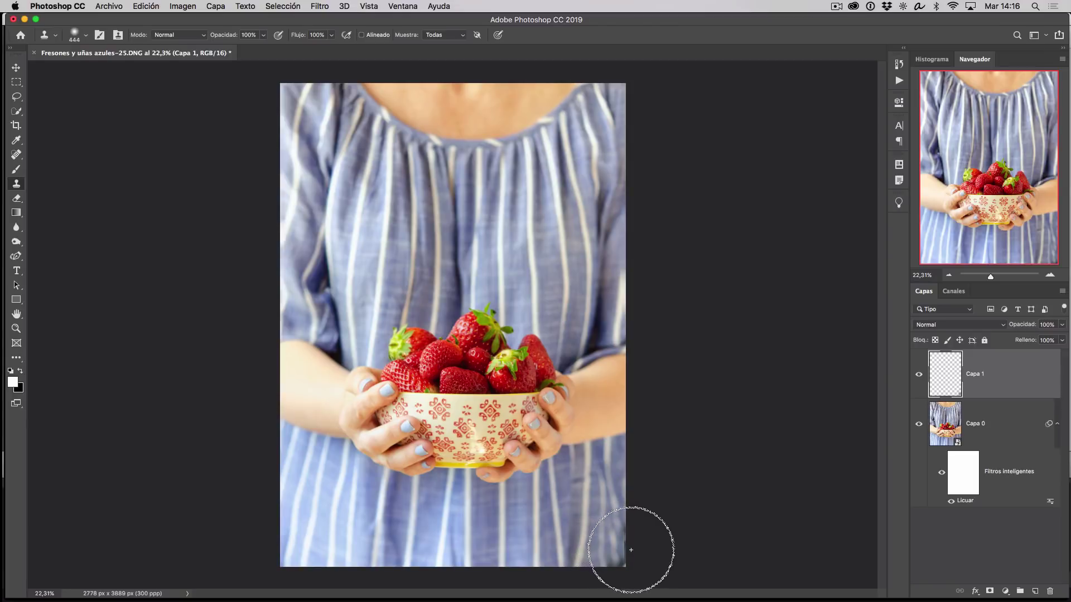
{"action": "left_click_drag", "start_coordinate": [619, 550], "coordinate": [622, 559]}
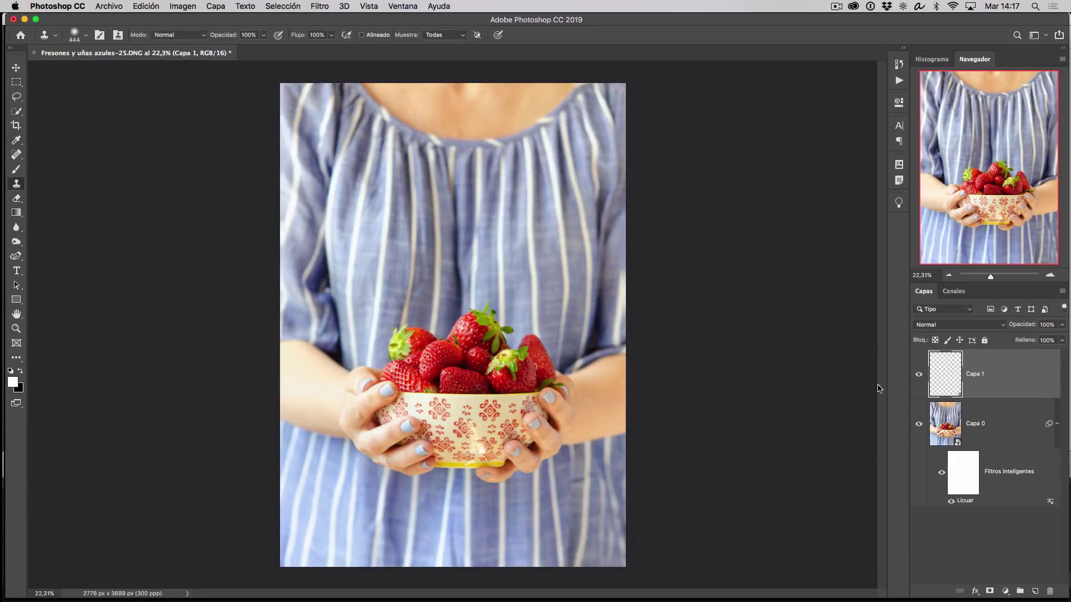
{"action": "left_click_drag", "start_coordinate": [580, 481], "coordinate": [549, 481]}
{"action": "left_click_drag", "start_coordinate": [590, 509], "coordinate": [592, 532]}
- Stamp more striped fabric from new sources at brush size 255, checking Capa 1 against the original
{"action": "left_click", "coordinate": [610, 531]}
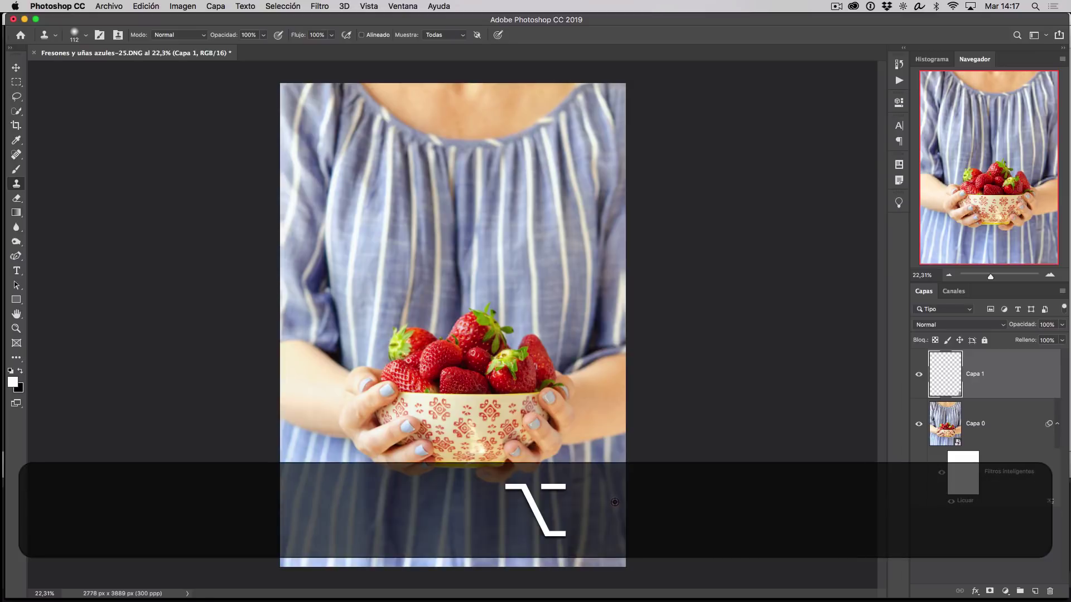
{"action": "left_click", "coordinate": [615, 509], "text": "alt"}
{"action": "left_click", "coordinate": [618, 530]}
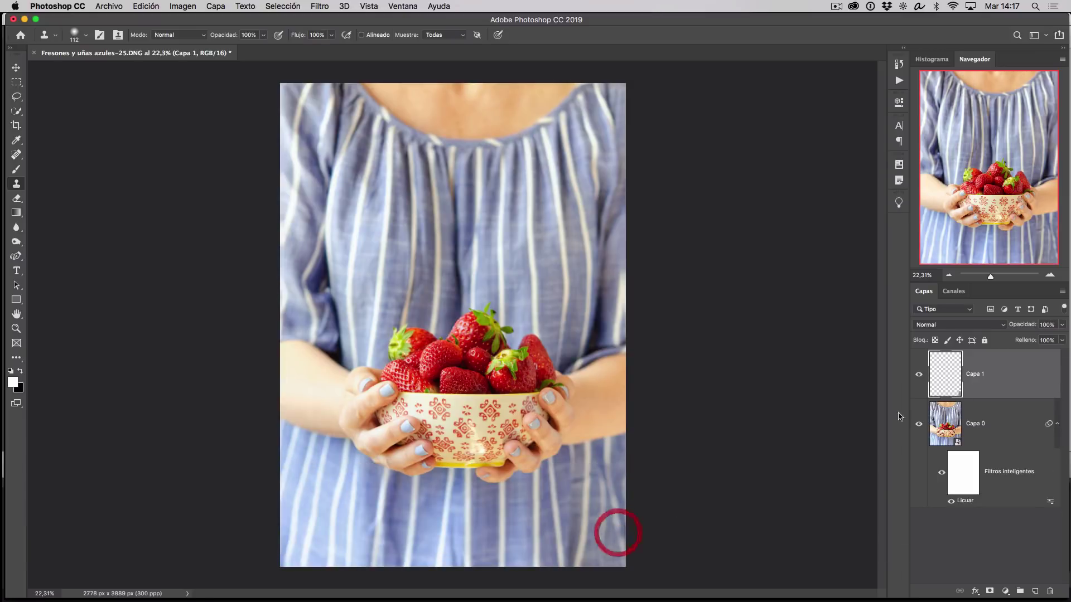
{"action": "left_click", "coordinate": [919, 375]}
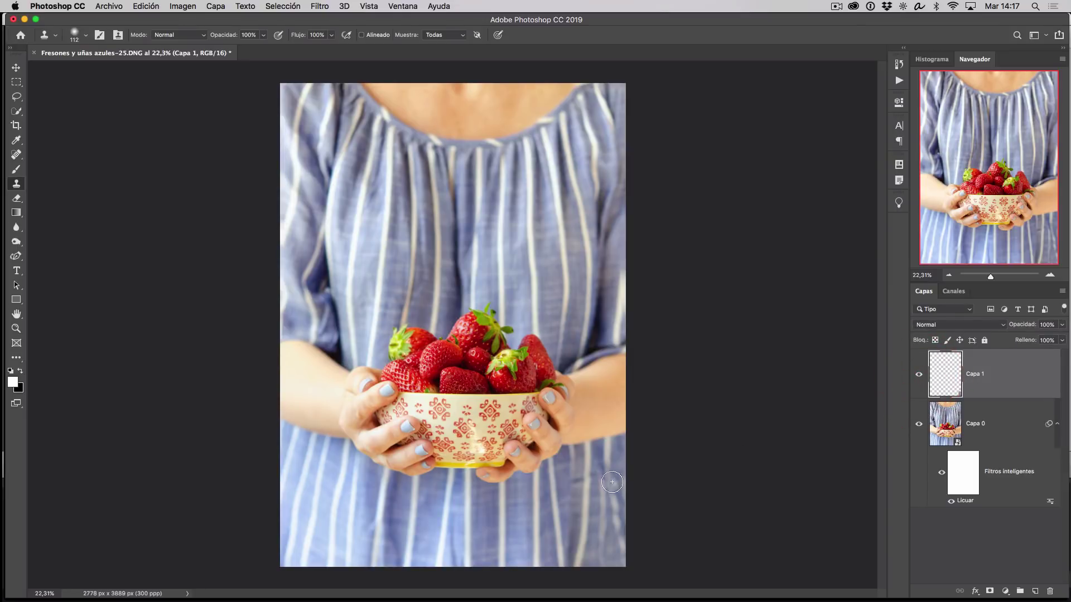
{"action": "left_click_drag", "start_coordinate": [607, 482], "coordinate": [612, 483]}
{"action": "left_click", "coordinate": [621, 534], "text": "alt"}
- Add a Curvas 1 layer above Capa 1, blended as Luz suave at 30% opacity
{"action": "left_click", "coordinate": [1006, 591]}
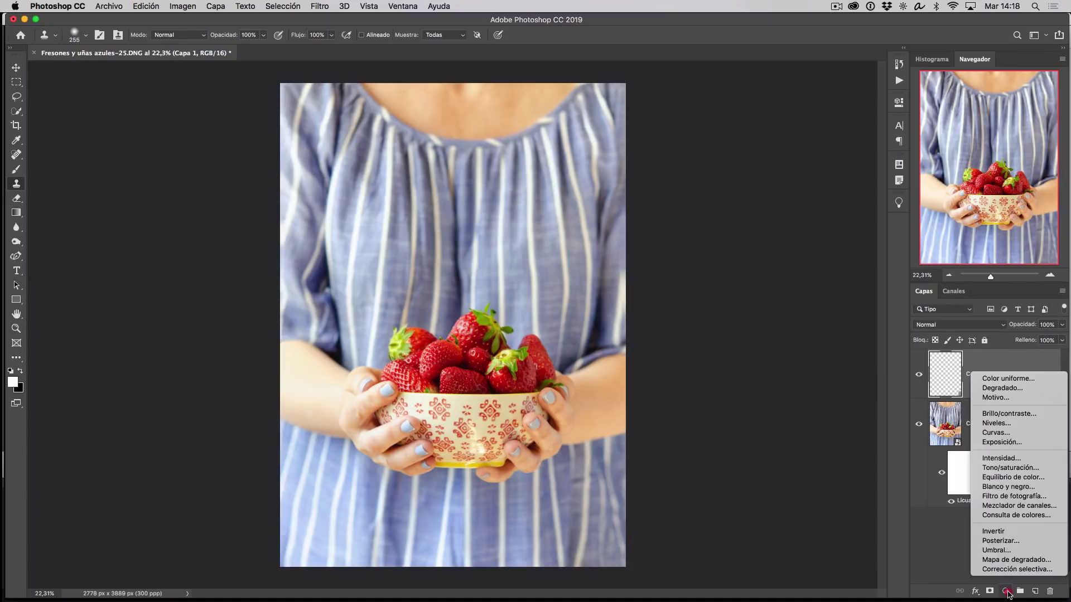
{"action": "left_click", "coordinate": [1016, 432]}
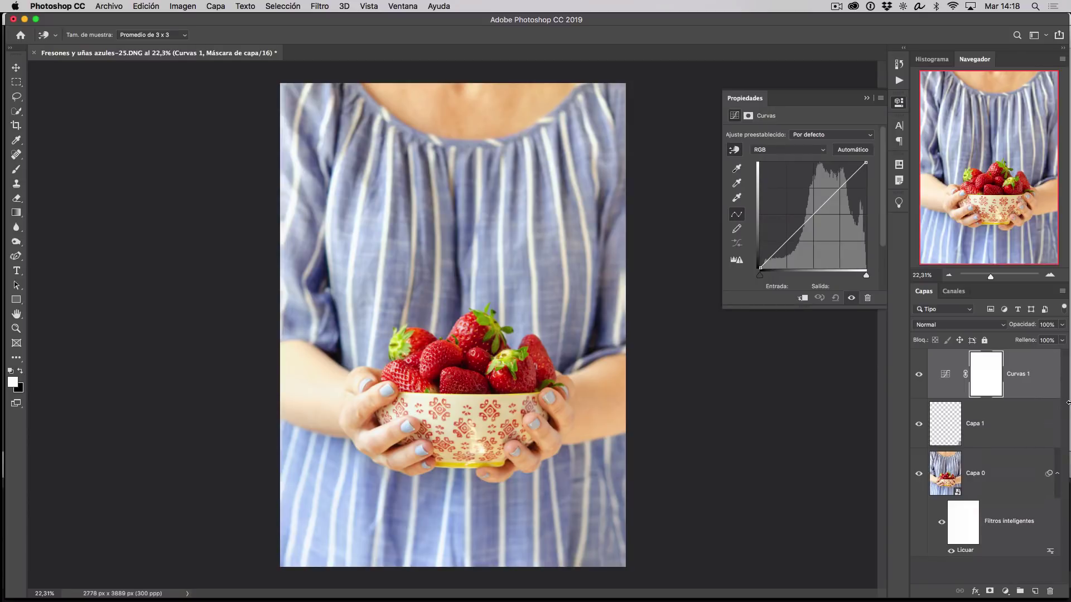
{"action": "left_click", "coordinate": [1001, 325]}
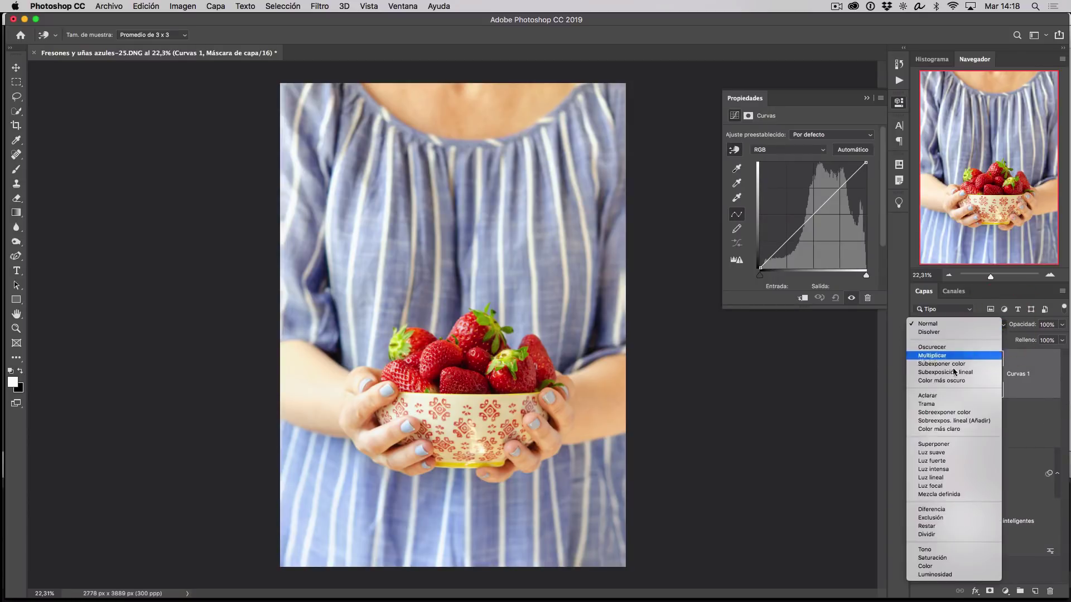
{"action": "left_click", "coordinate": [940, 453]}
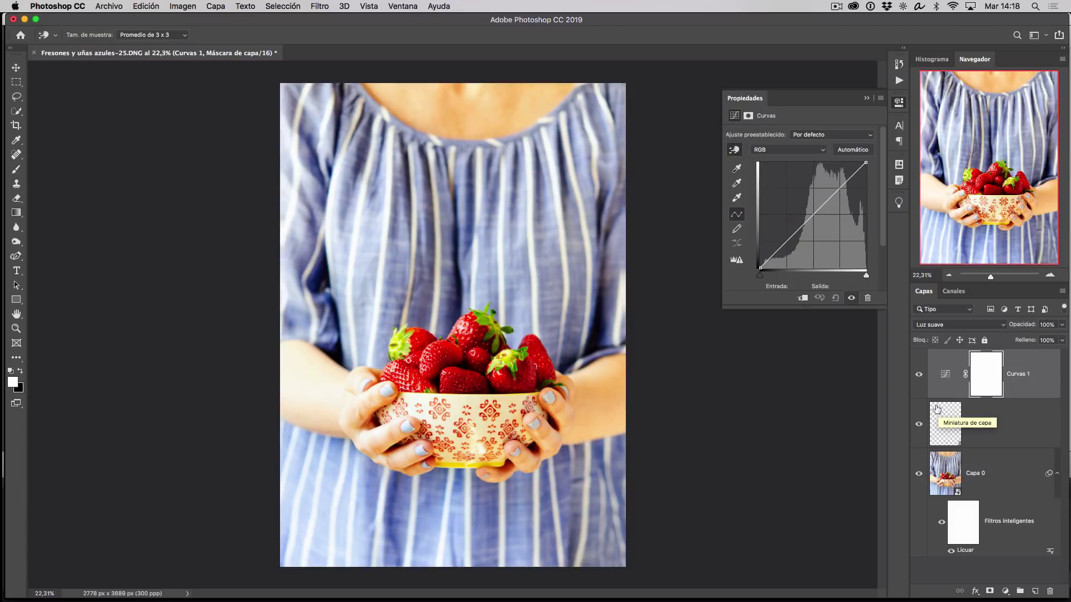
{"action": "left_click", "coordinate": [1065, 328]}
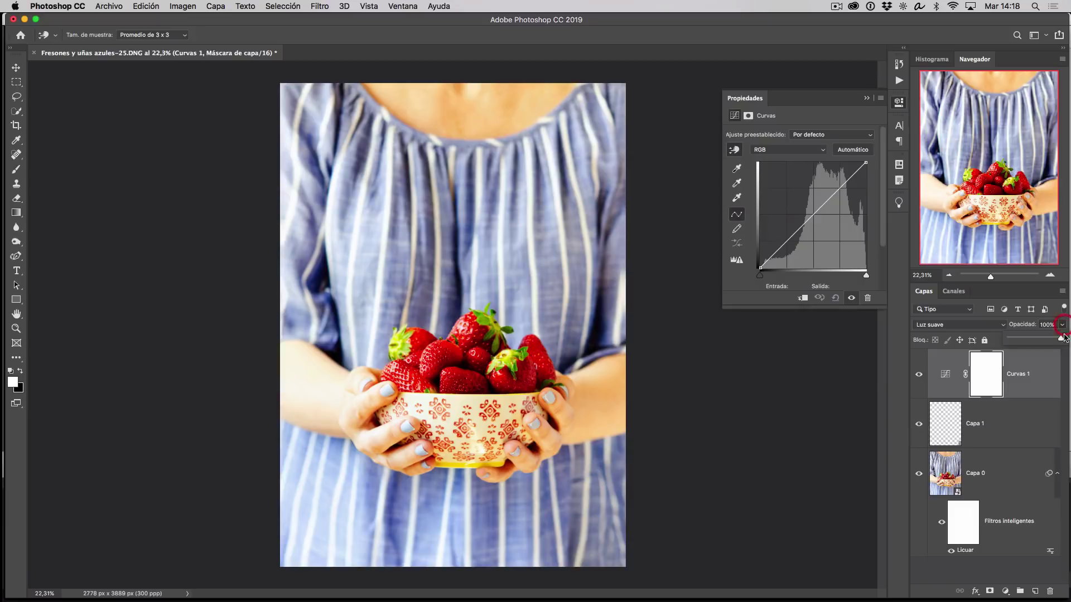
{"action": "left_click_drag", "start_coordinate": [1058, 339], "coordinate": [998, 342]}
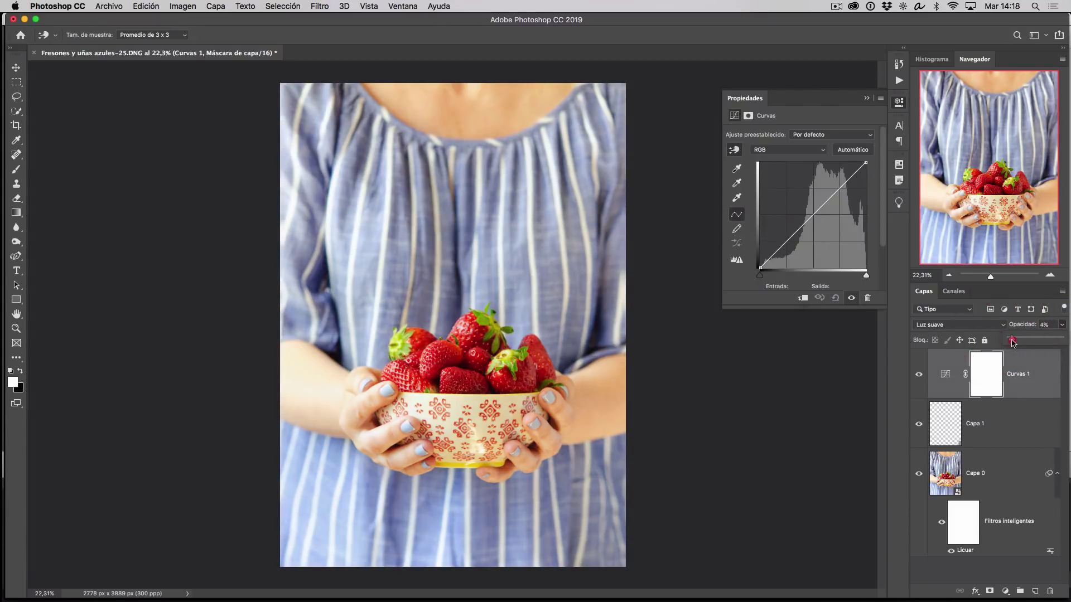
{"action": "left_click_drag", "start_coordinate": [1013, 342], "coordinate": [1018, 343]}
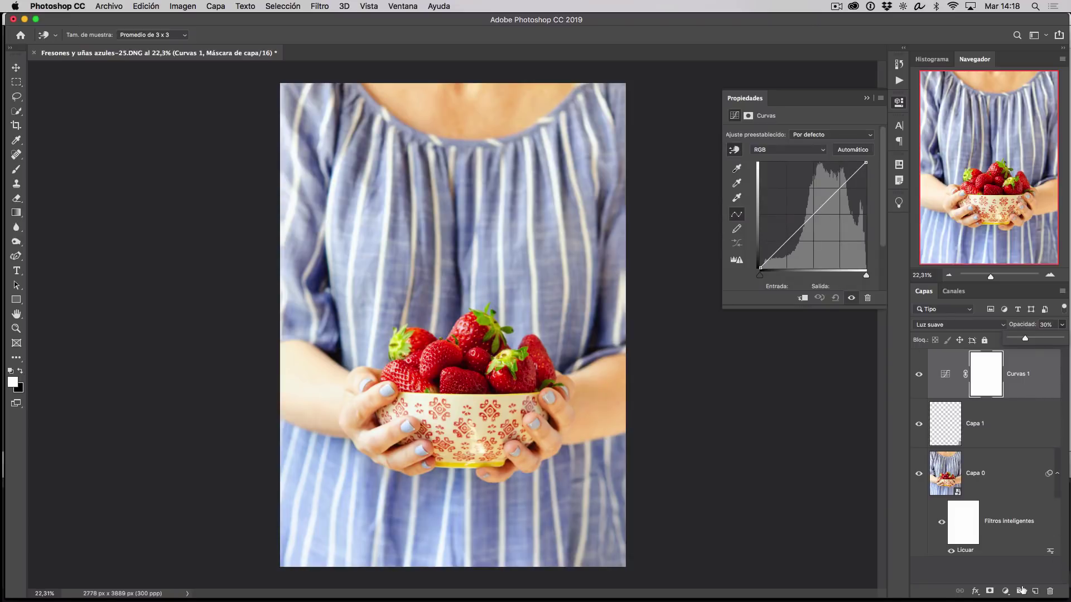
{"action": "left_click", "coordinate": [1006, 592]}
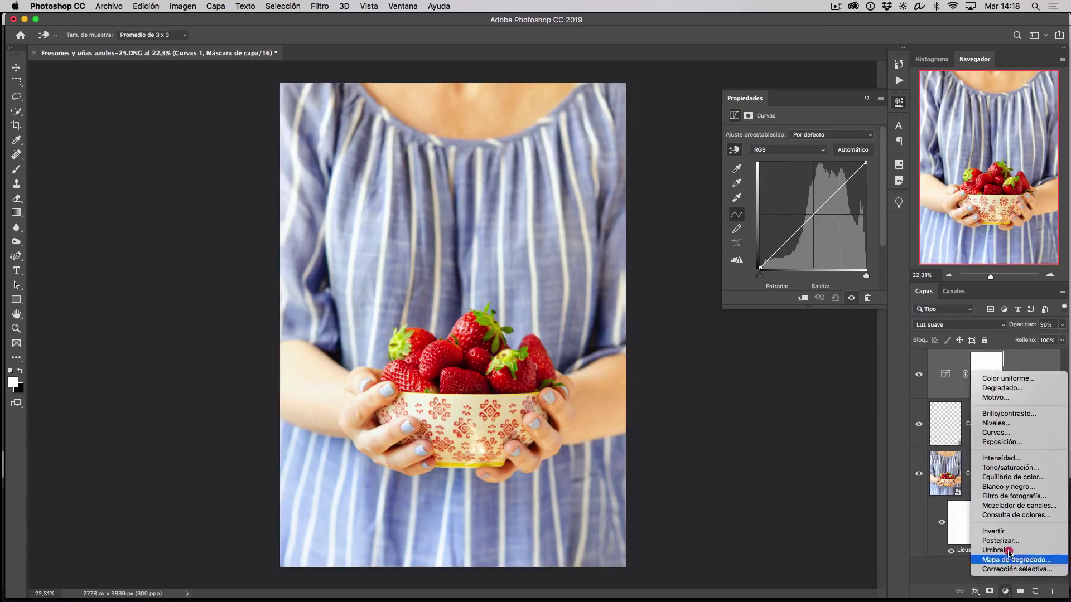
{"action": "left_click", "coordinate": [1005, 437]}
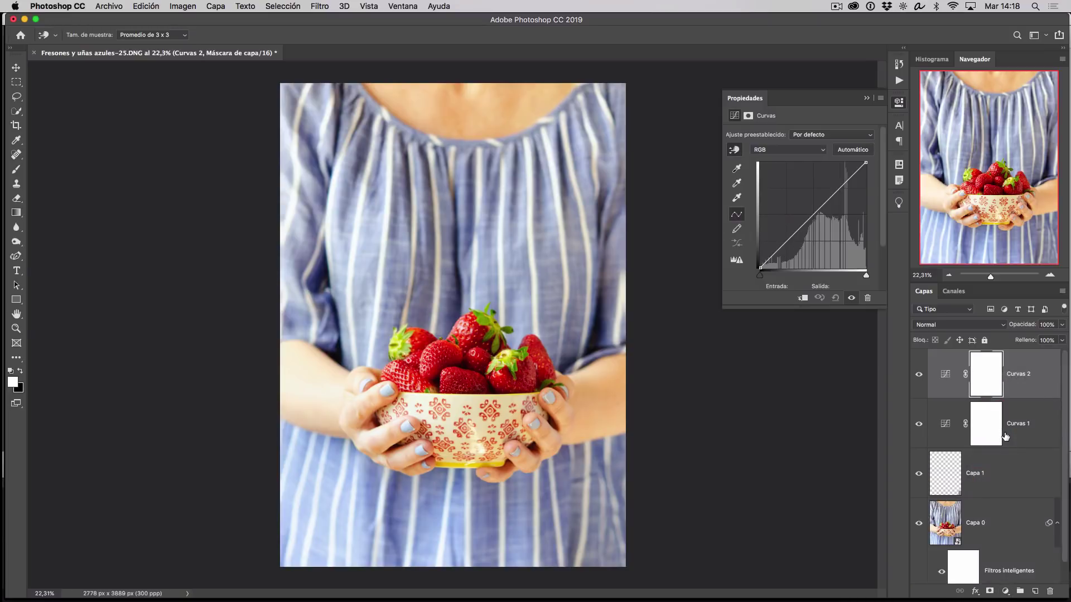
{"action": "left_click", "coordinate": [815, 213]}
{"action": "left_click_drag", "start_coordinate": [814, 215], "coordinate": [817, 218]}
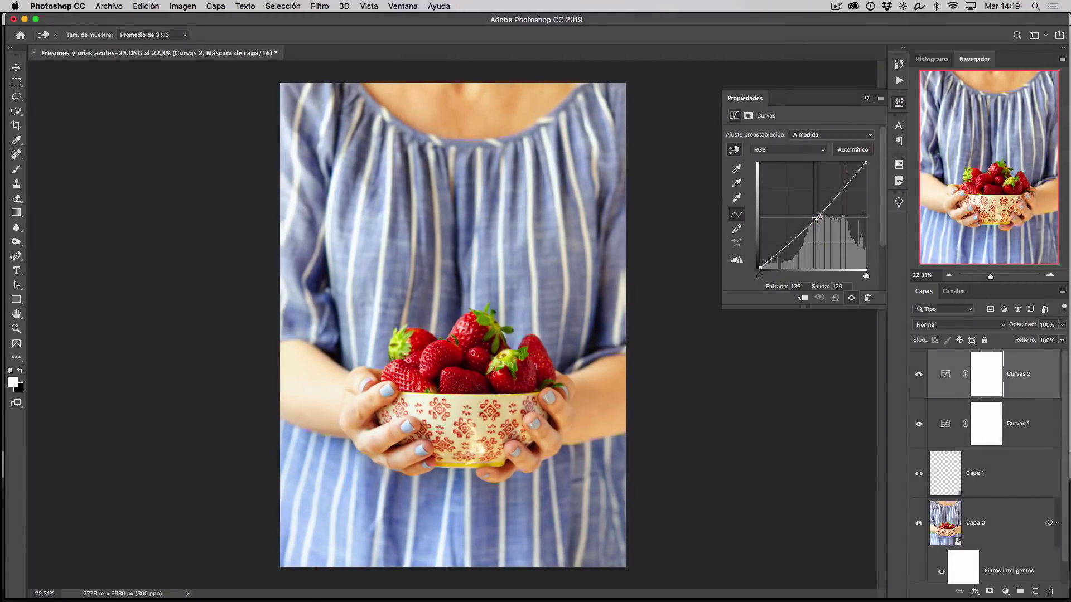
{"action": "left_click_drag", "start_coordinate": [817, 218], "coordinate": [817, 217]}
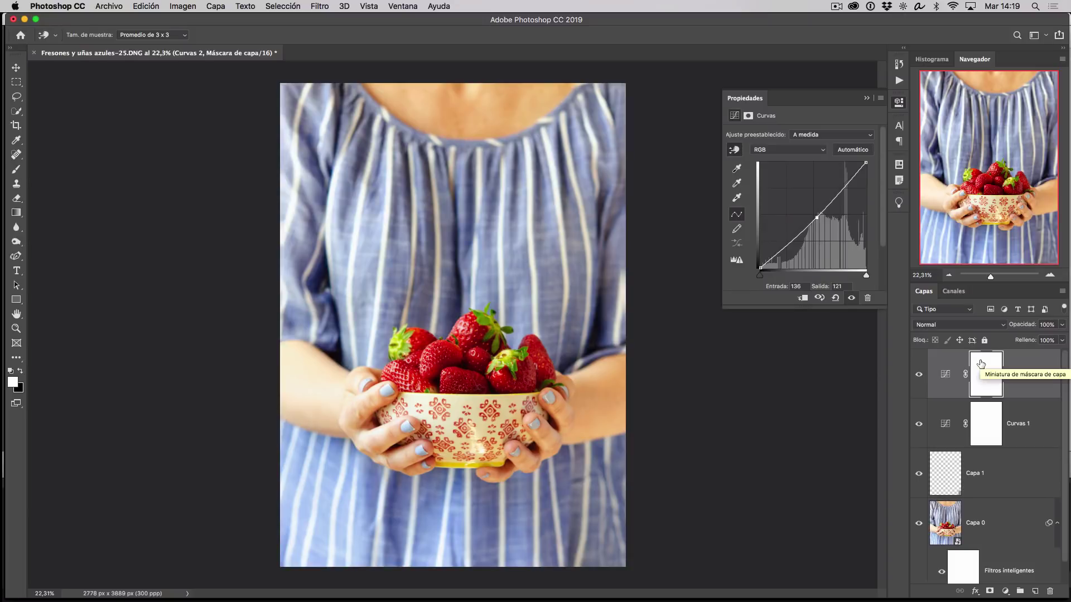
{"action": "key", "text": "super+i"}
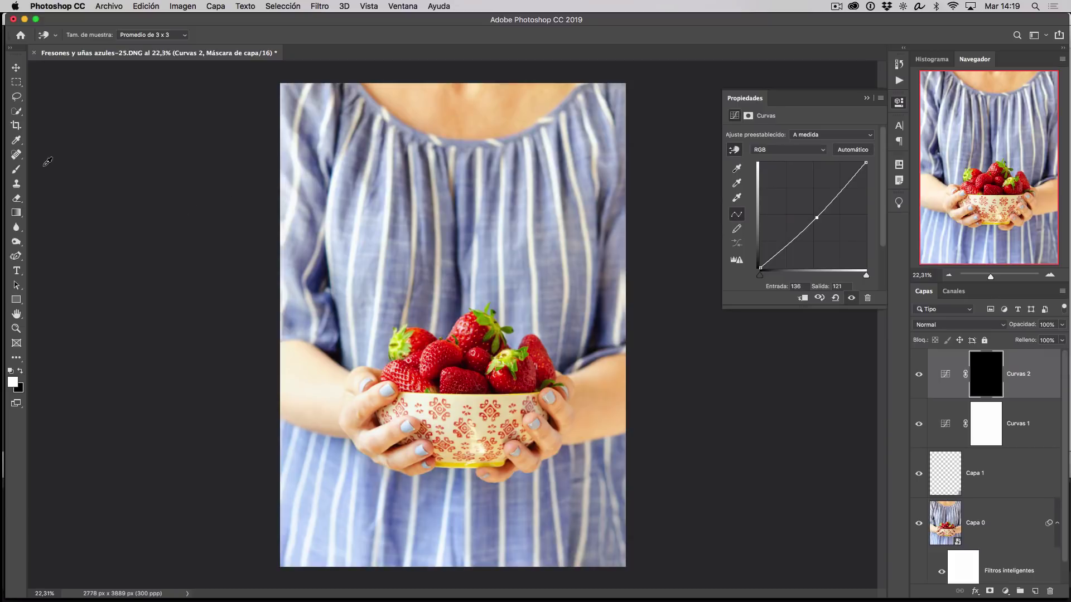
{"action": "left_click", "coordinate": [16, 169]}
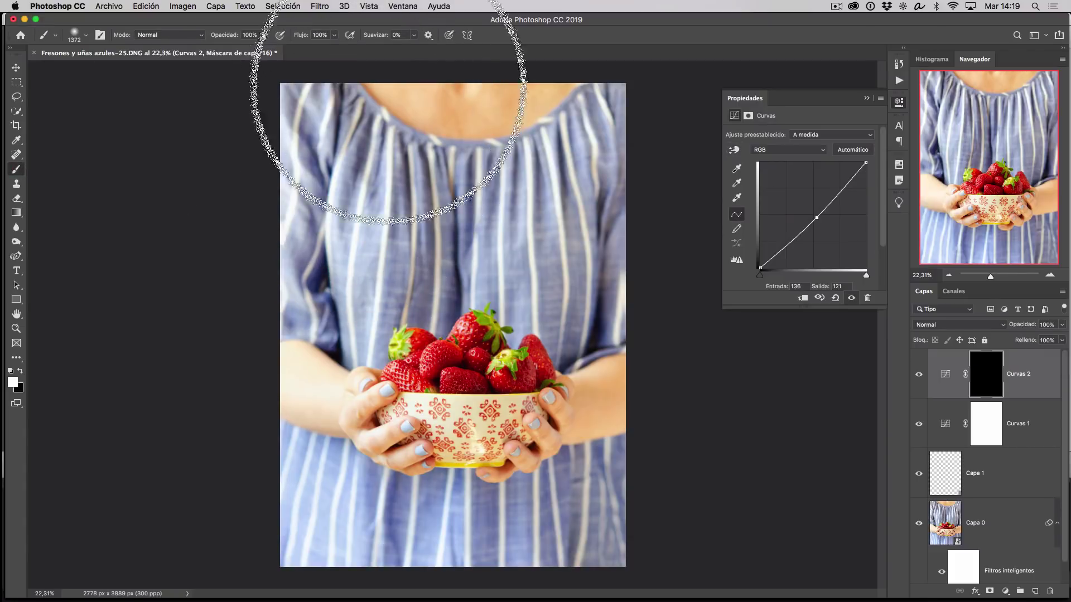
{"action": "left_click_drag", "start_coordinate": [991, 279], "coordinate": [987, 277]}
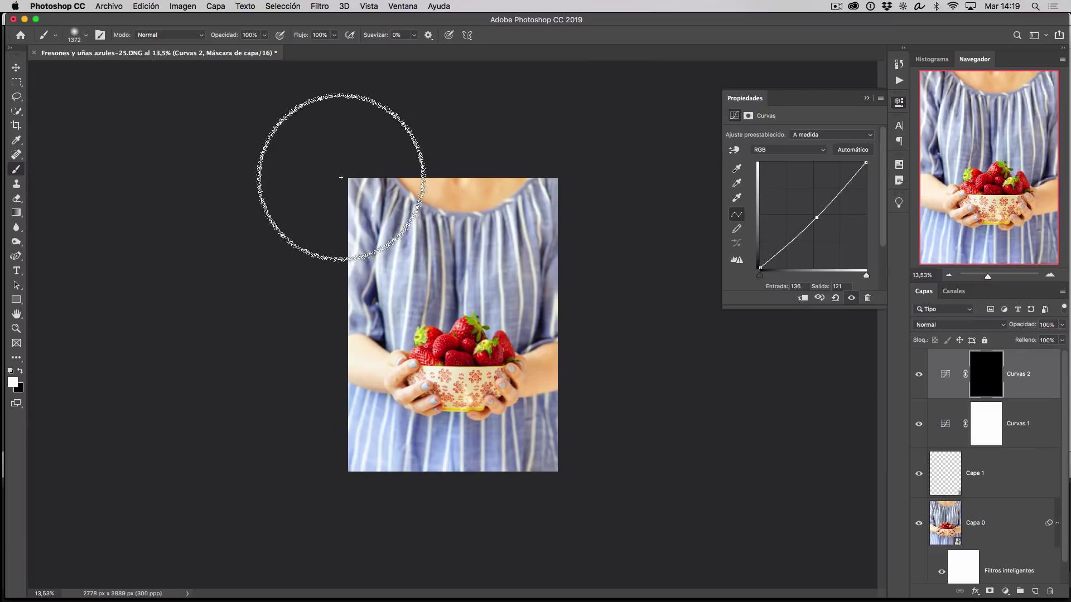
{"action": "left_click_drag", "start_coordinate": [590, 186], "coordinate": [330, 179]}
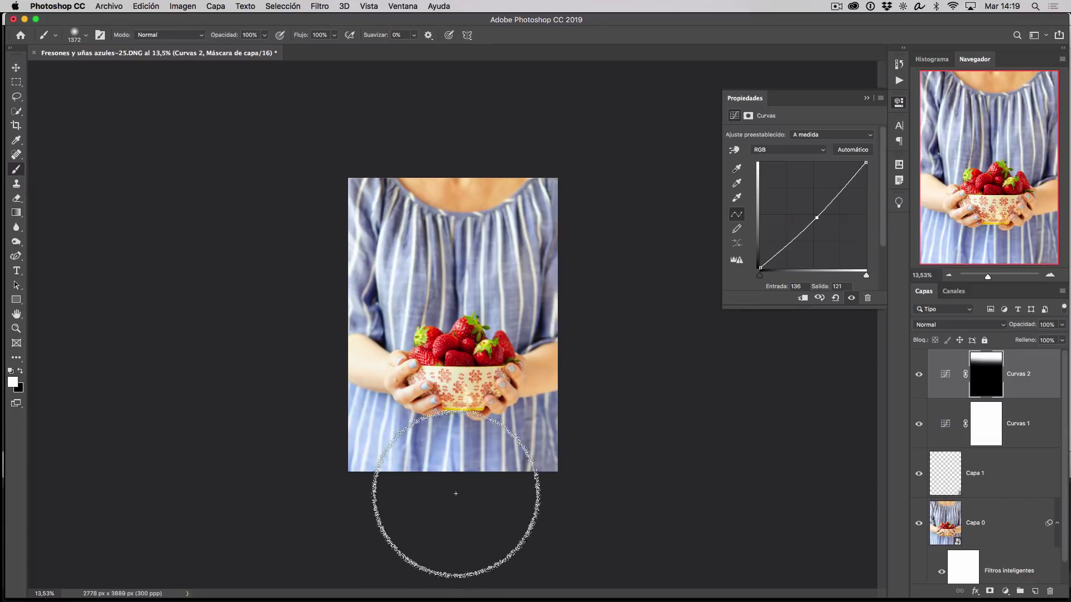
{"action": "mouse_move", "coordinate": [333, 487]}
{"action": "left_mouse_down"}
{"action": "mouse_move", "coordinate": [326, 424]}
{"action": "mouse_move", "coordinate": [376, 430]}
{"action": "left_mouse_up"}
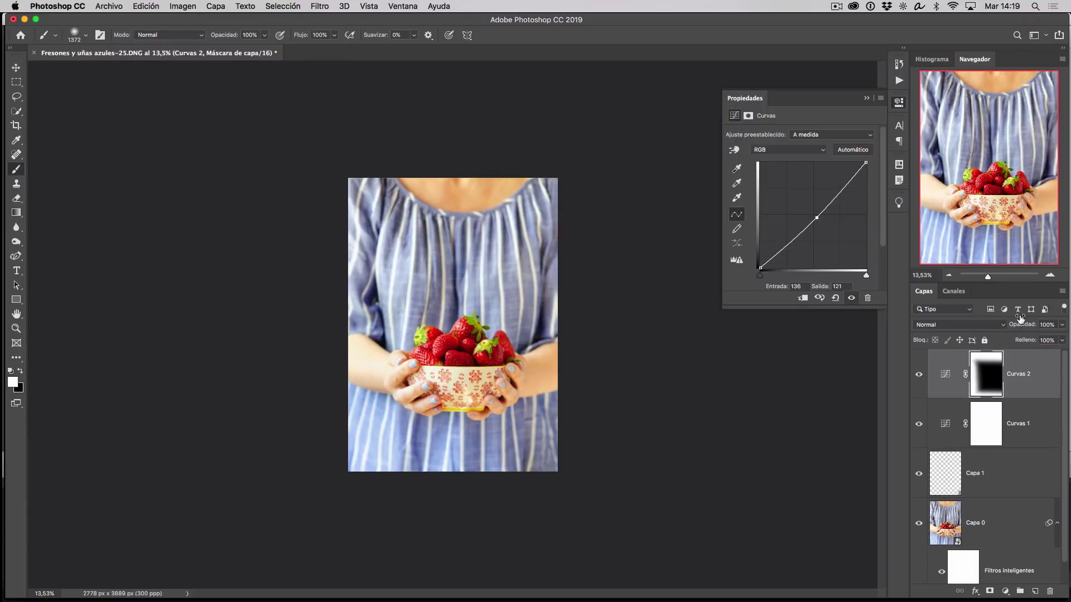
{"action": "left_click_drag", "start_coordinate": [987, 276], "coordinate": [992, 279]}
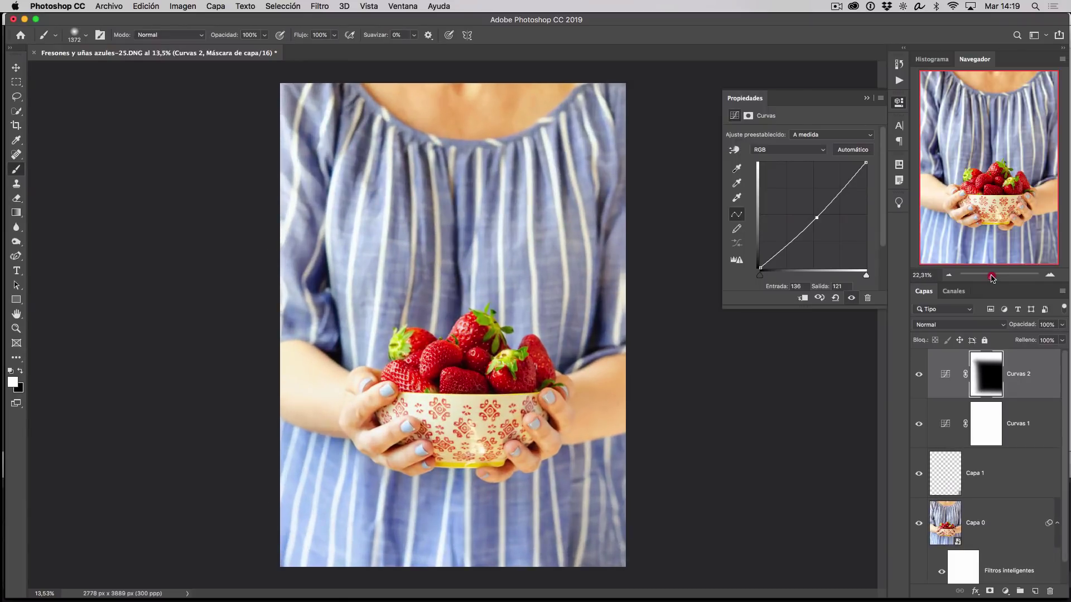
{"action": "left_click", "coordinate": [919, 377]}
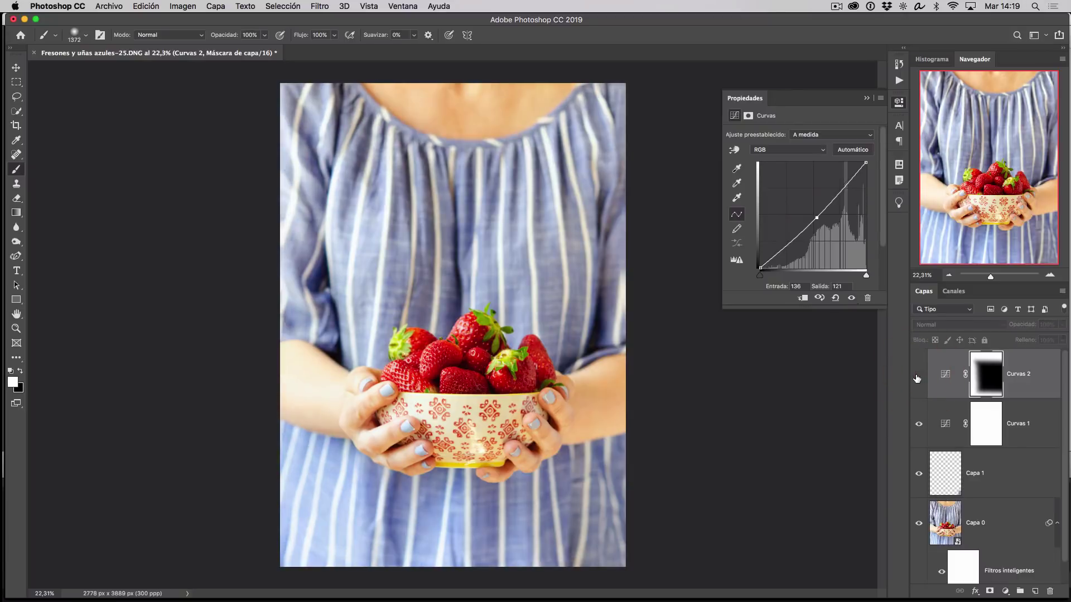
{"action": "left_click", "coordinate": [918, 377]}
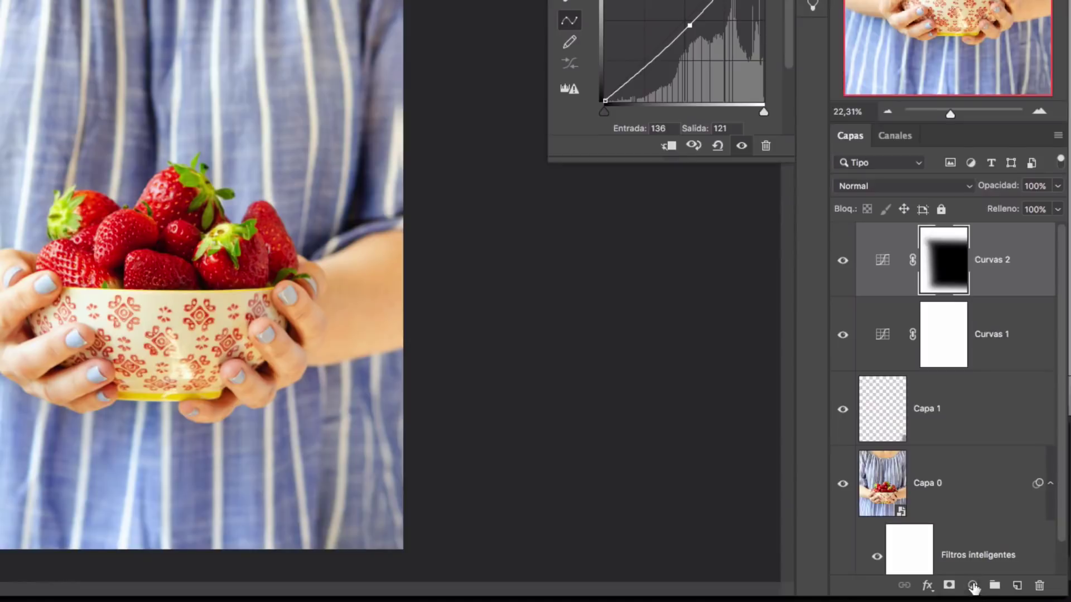
- Add a Corrección selectiva layer with Rojos Cian at about +29 and Amarillo at 0
{"action": "left_click", "coordinate": [1005, 591]}
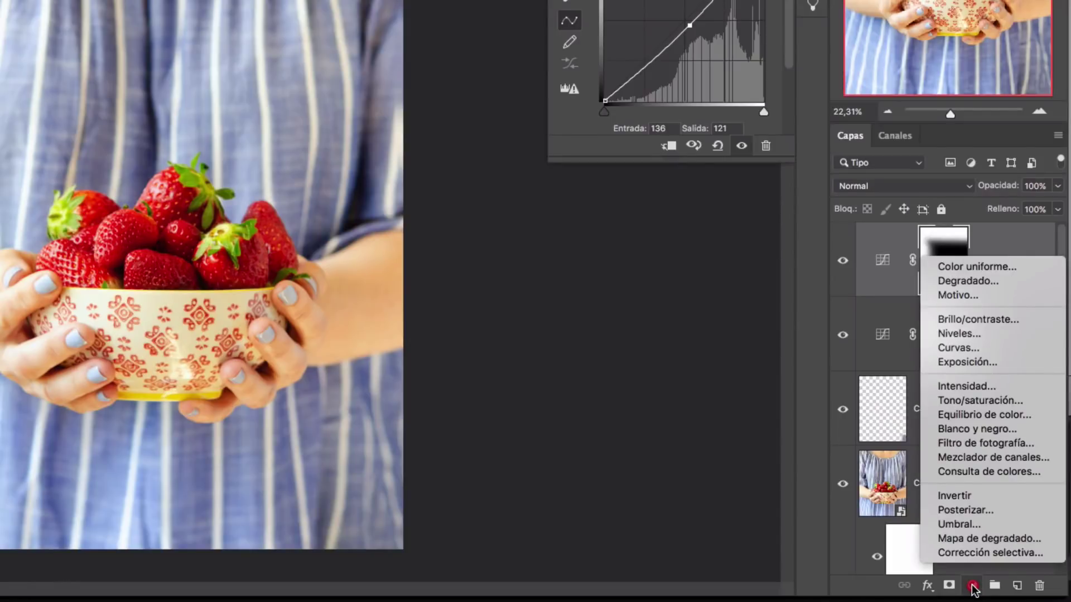
{"action": "left_click", "coordinate": [954, 552]}
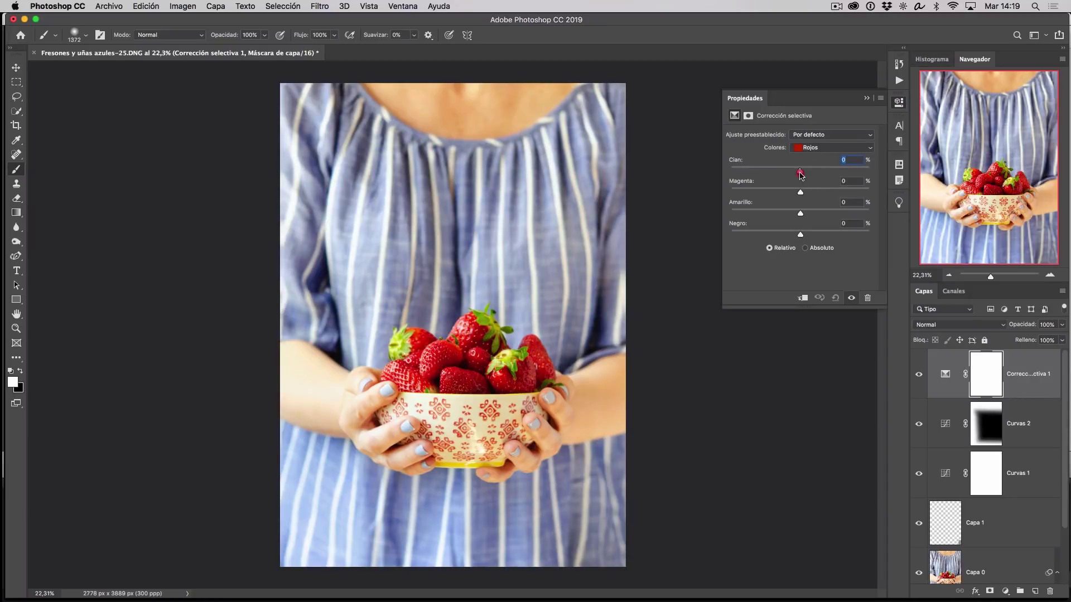
{"action": "left_click_drag", "start_coordinate": [801, 175], "coordinate": [819, 176]}
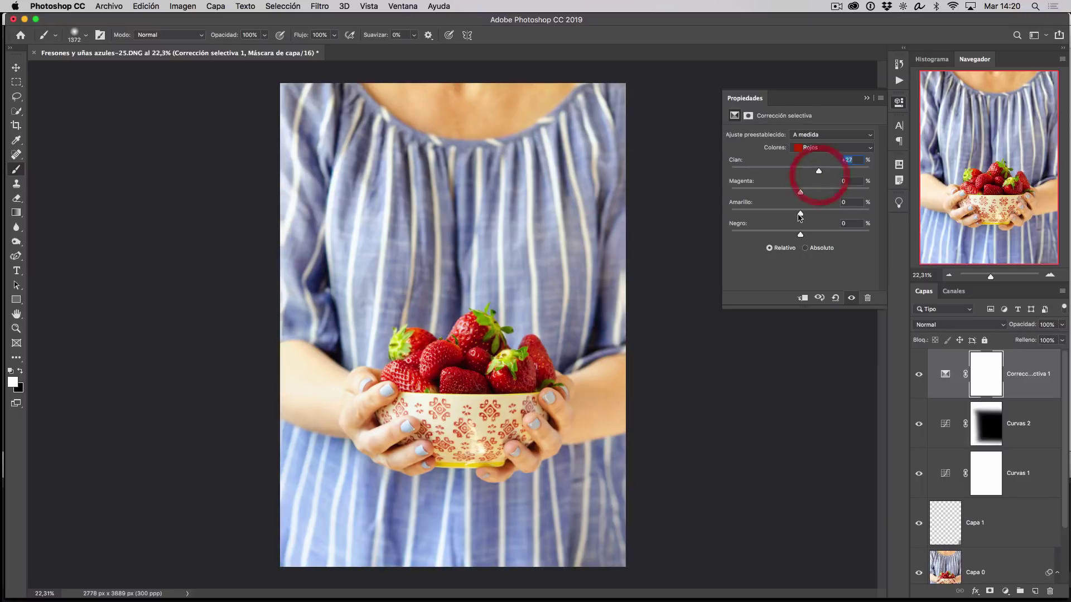
{"action": "left_click_drag", "start_coordinate": [801, 216], "coordinate": [798, 216]}
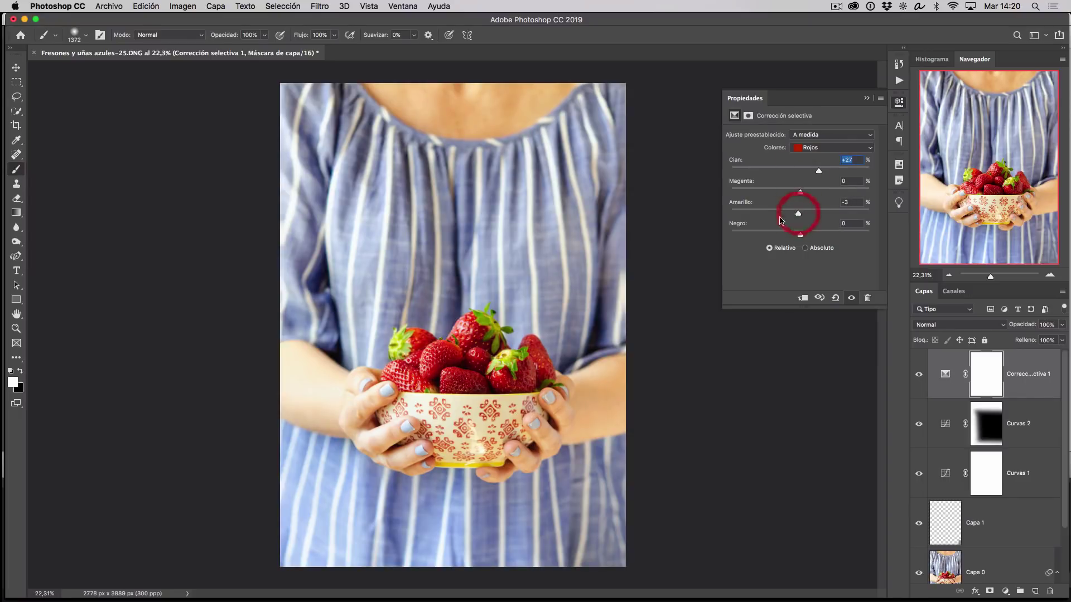
{"action": "left_click", "coordinate": [831, 203]}
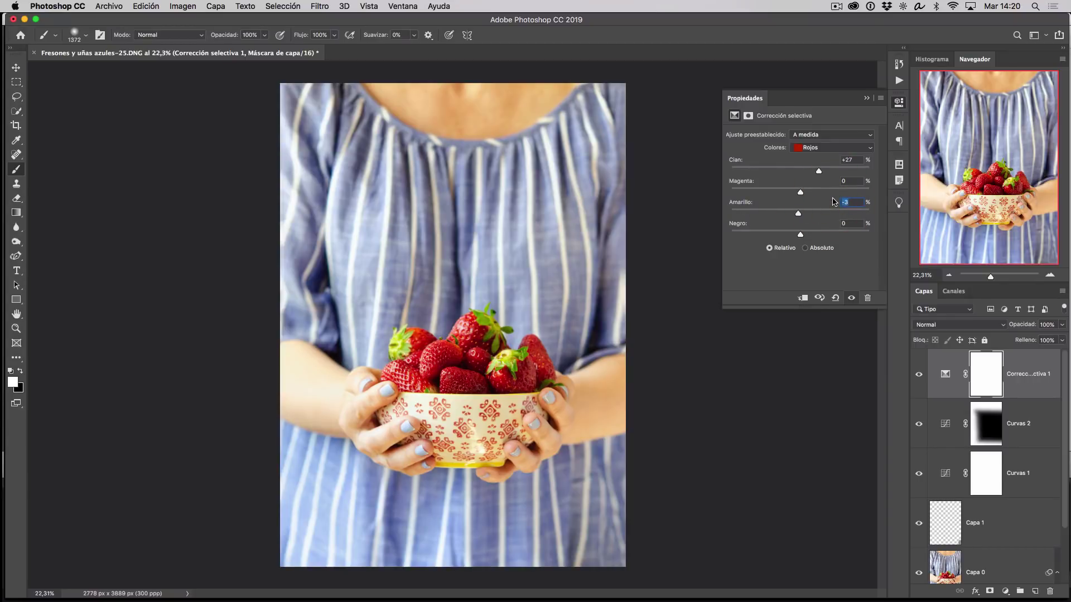
{"action": "type", "text": "0"}
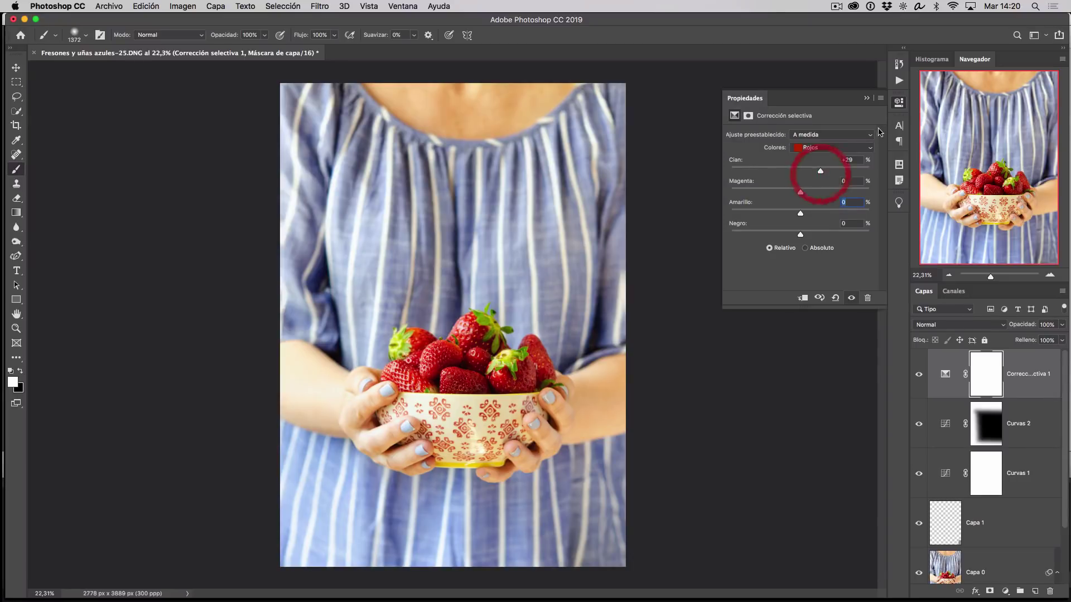
{"action": "left_click", "coordinate": [866, 98]}
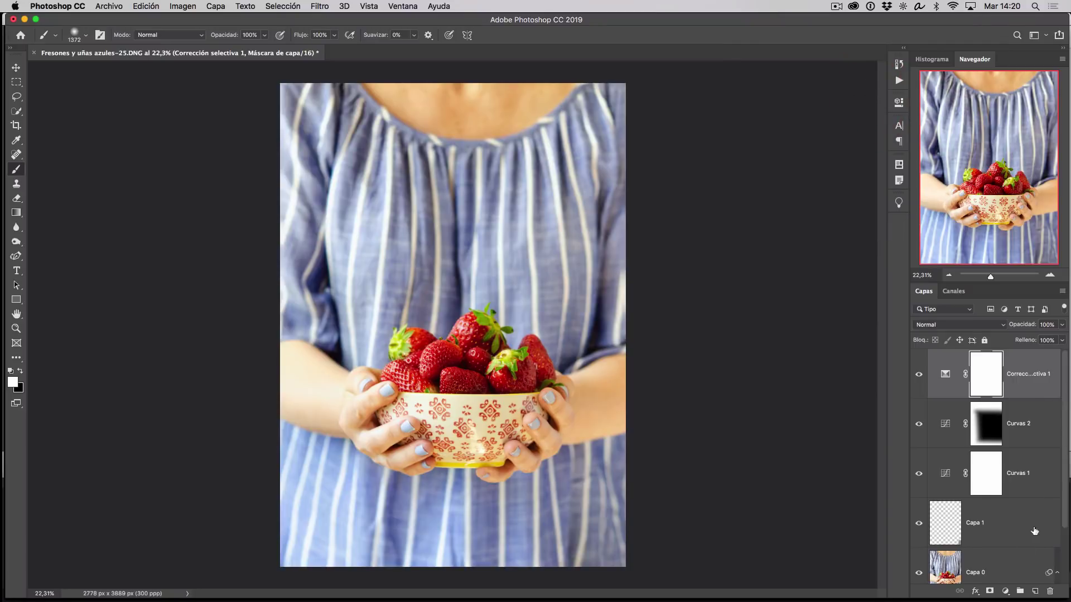
- Add an Equilibrio de color layer with Amarillo/Azul at about +11, topped by an empty Capa 2
{"action": "left_click", "coordinate": [1006, 592]}
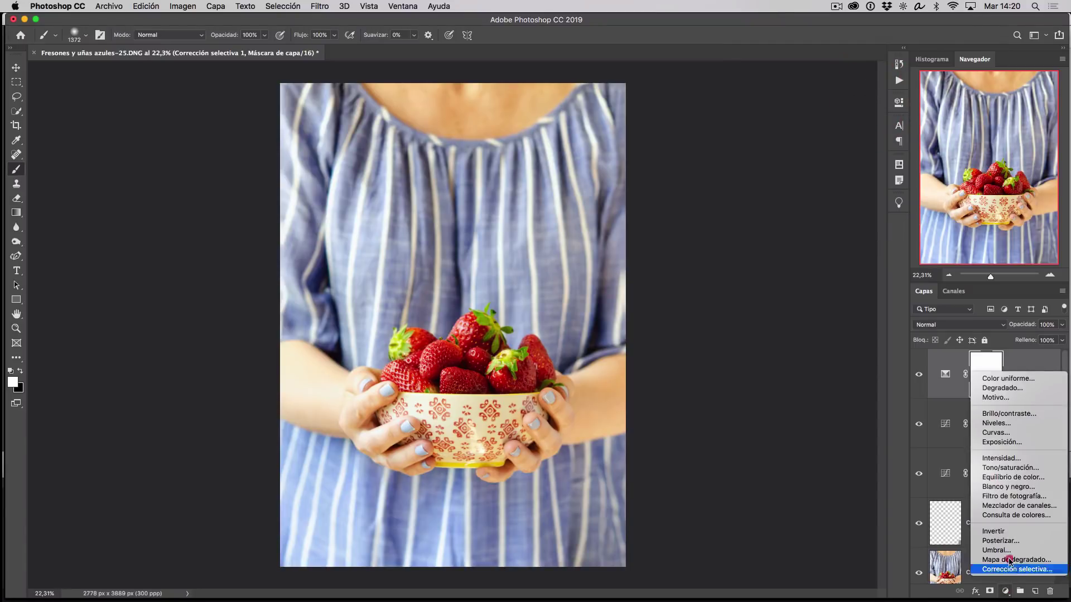
{"action": "left_click", "coordinate": [1005, 477]}
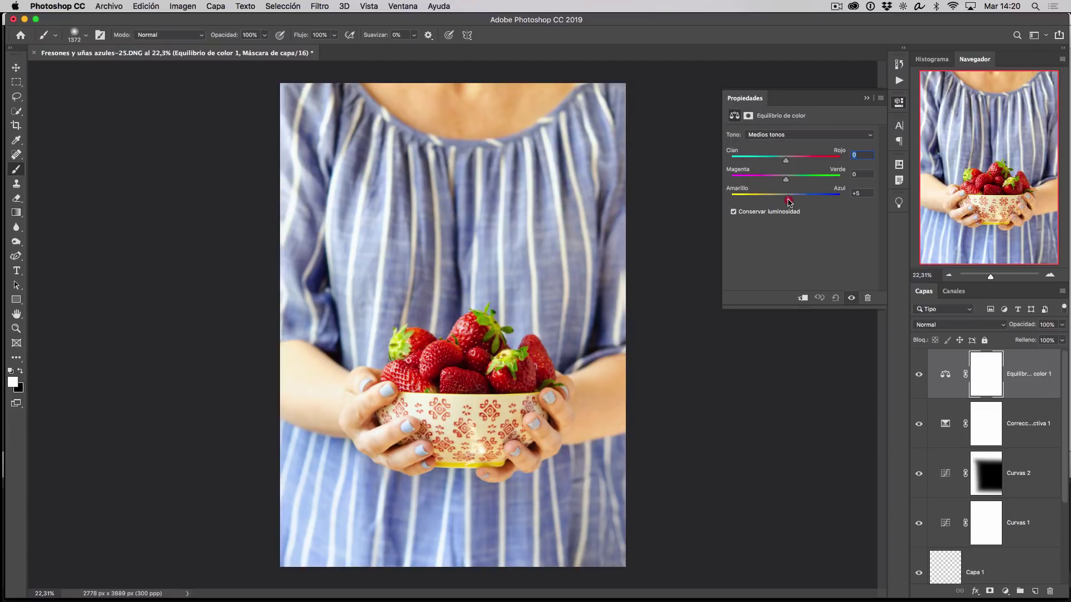
{"action": "left_click_drag", "start_coordinate": [789, 201], "coordinate": [793, 202]}
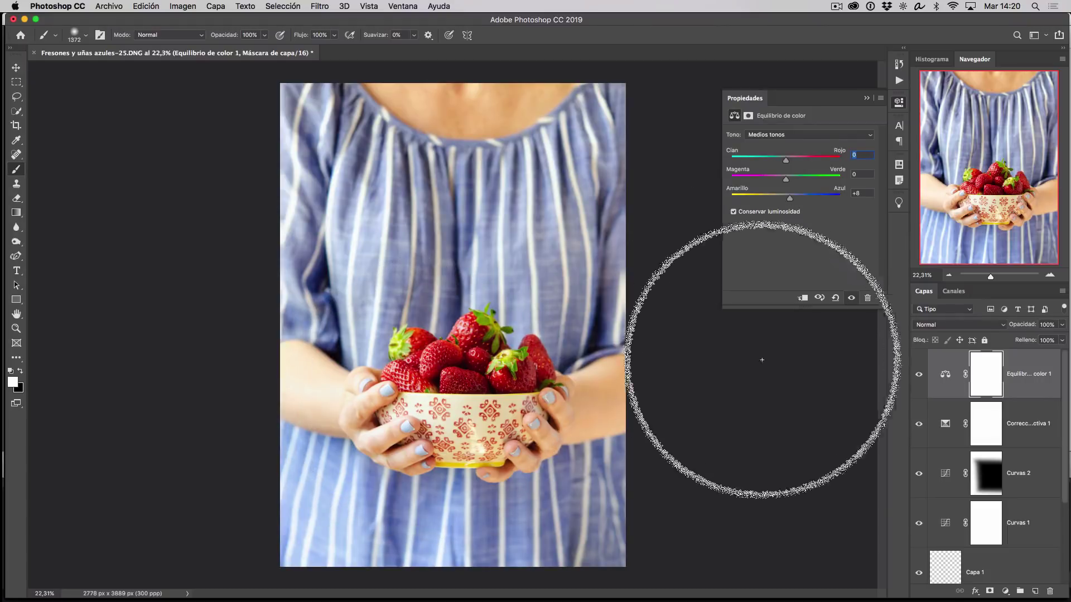
{"action": "left_click", "coordinate": [867, 99]}
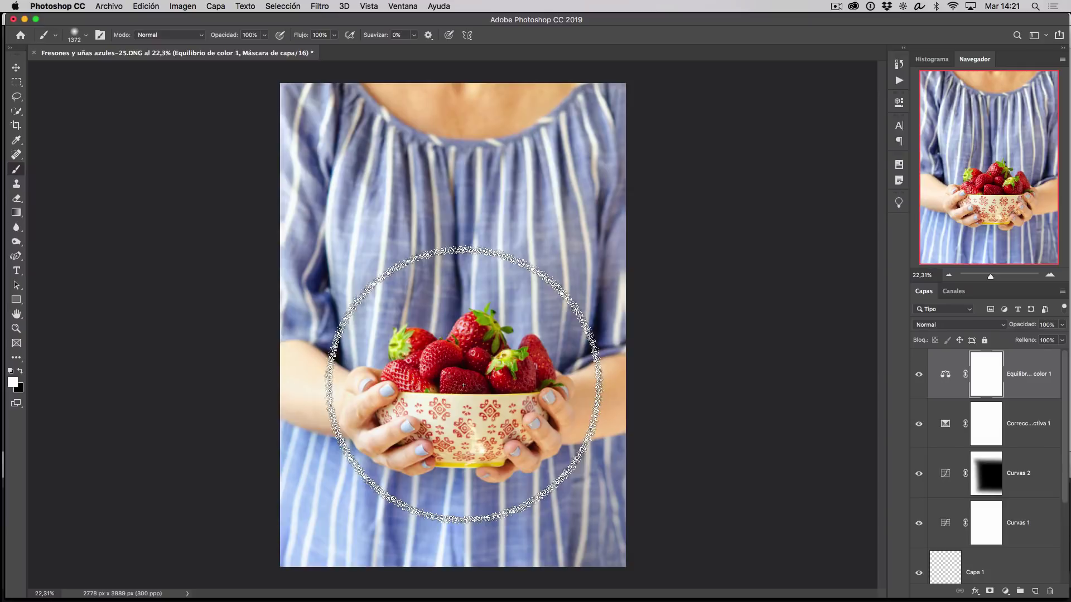
{"action": "left_click", "coordinate": [1035, 592]}
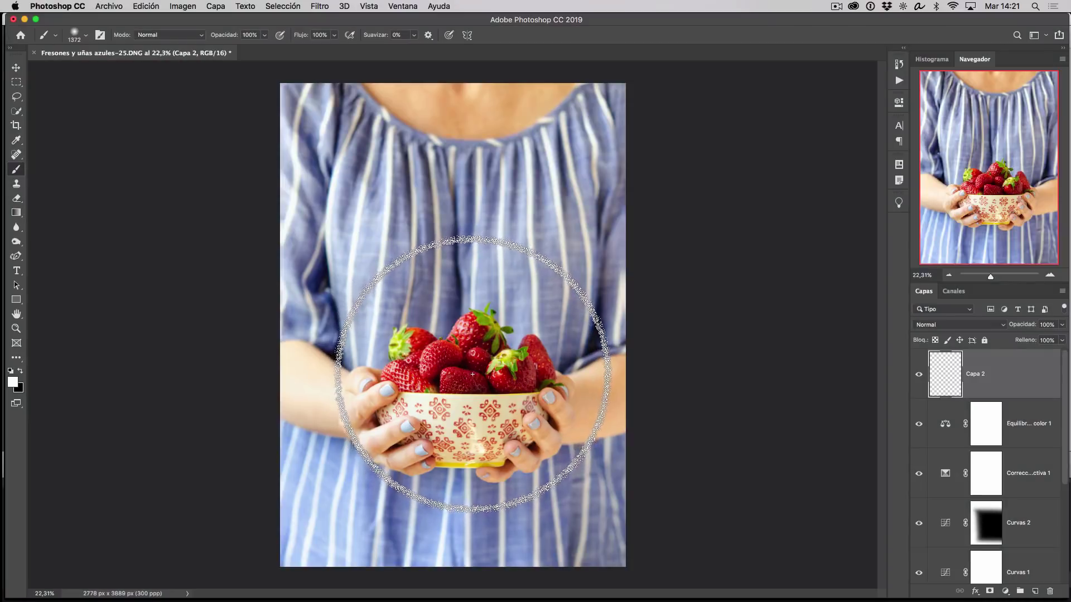
- Paint a white glow over the bowl with a 1023 px soft brush, then set Capa 2 to Luz suave at 29%
{"action": "mouse_move", "coordinate": [469, 370]}
{"action": "left_mouse_down"}
{"action": "mouse_move", "coordinate": [470, 384]}
{"action": "mouse_move", "coordinate": [457, 375]}
{"action": "mouse_move", "coordinate": [456, 402]}
{"action": "mouse_move", "coordinate": [445, 389]}
{"action": "mouse_move", "coordinate": [468, 353]}
{"action": "mouse_move", "coordinate": [509, 402]}
{"action": "mouse_move", "coordinate": [408, 383]}
{"action": "mouse_move", "coordinate": [509, 406]}
{"action": "mouse_move", "coordinate": [442, 330]}
{"action": "mouse_move", "coordinate": [411, 430]}
{"action": "mouse_move", "coordinate": [496, 395]}
{"action": "mouse_move", "coordinate": [449, 402]}
{"action": "mouse_move", "coordinate": [466, 390]}
{"action": "left_mouse_up"}
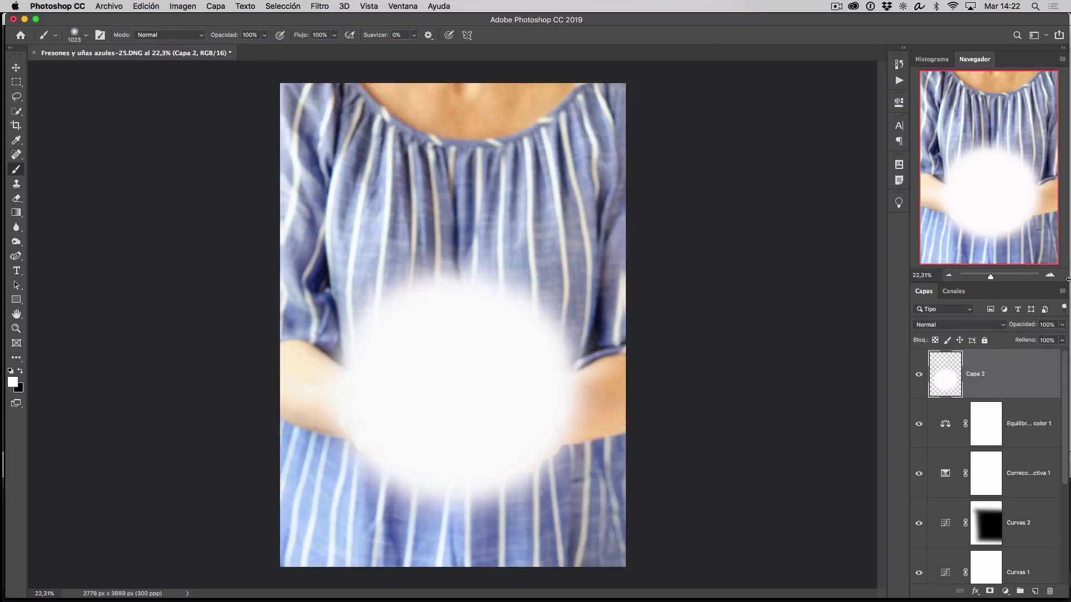
{"action": "left_click", "coordinate": [1003, 325]}
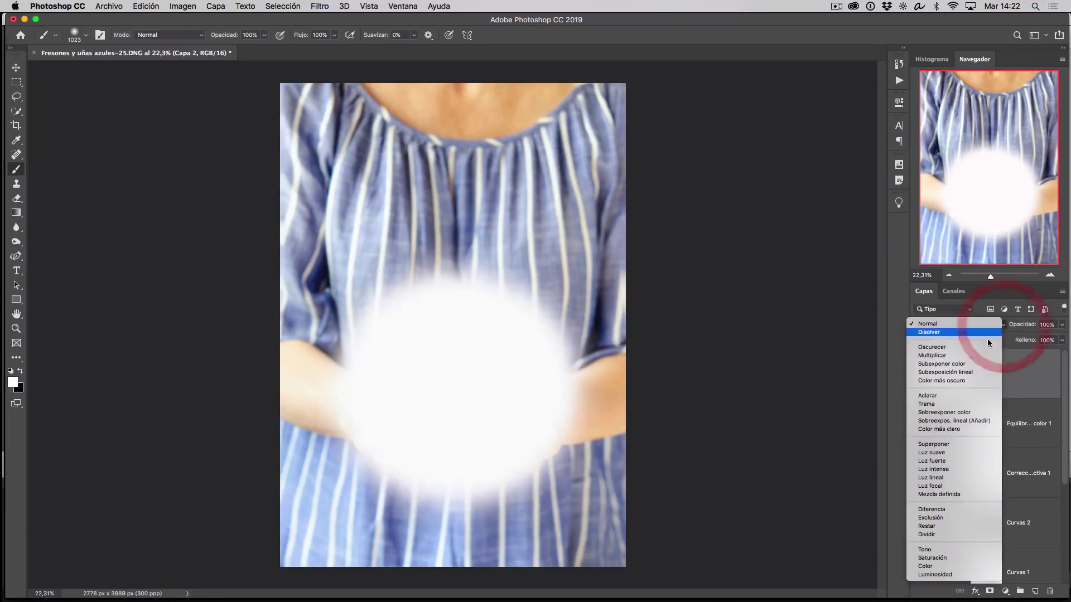
{"action": "left_click", "coordinate": [931, 452]}
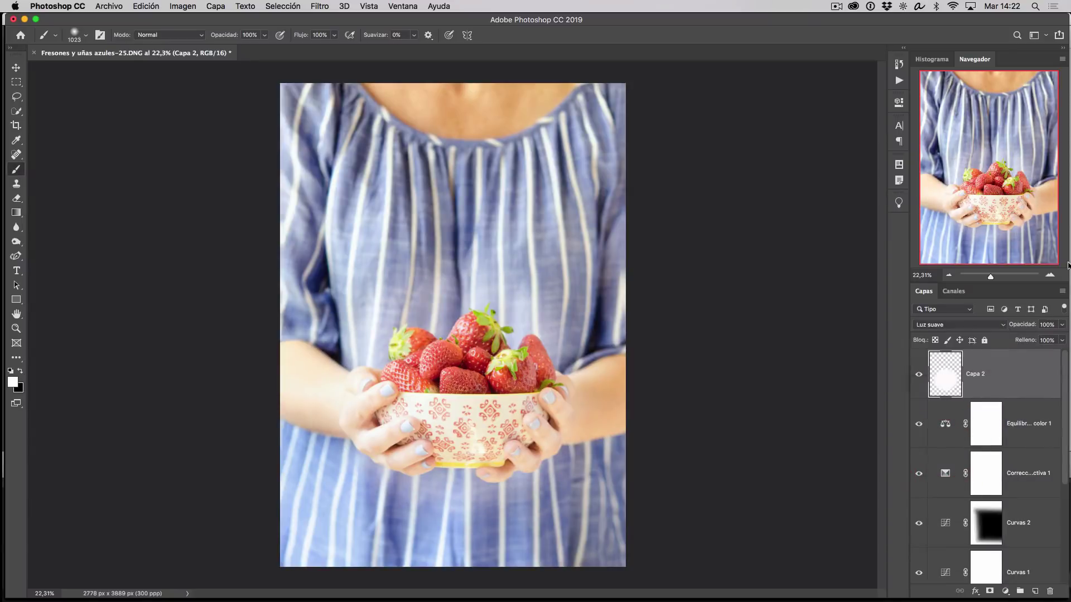
{"action": "left_click", "coordinate": [1061, 324]}
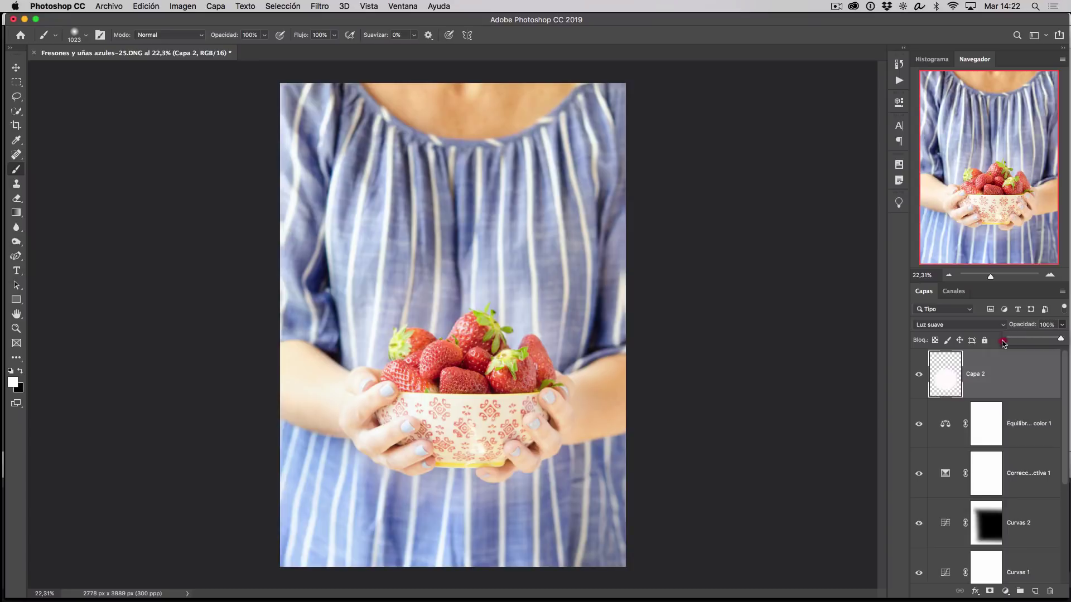
{"action": "mouse_move", "coordinate": [1066, 343]}
{"action": "left_mouse_down"}
{"action": "mouse_move", "coordinate": [1010, 342]}
{"action": "mouse_move", "coordinate": [1021, 341]}
{"action": "left_mouse_up"}
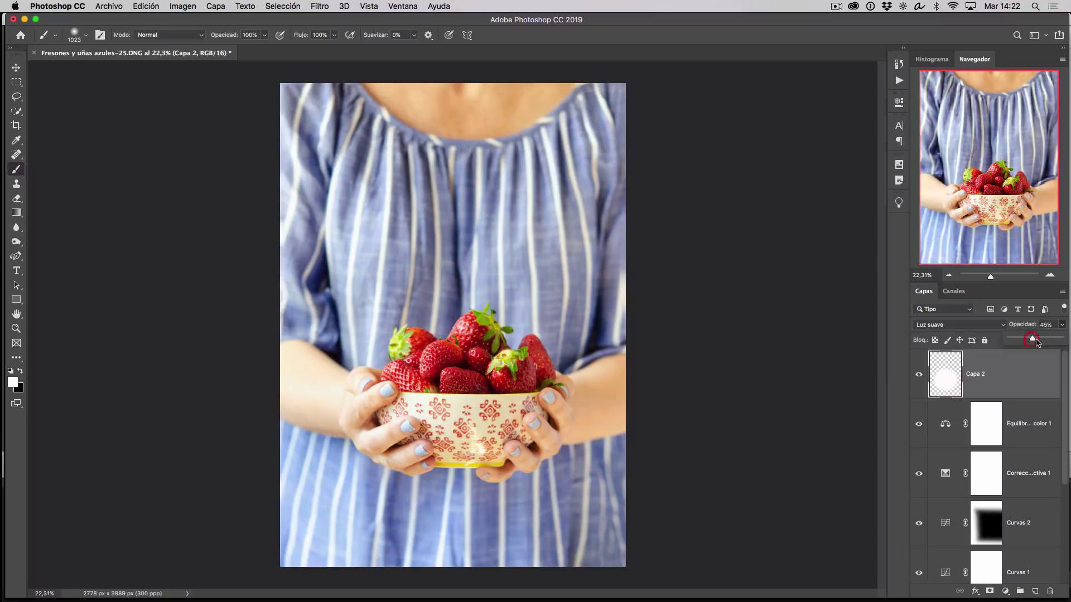
{"action": "mouse_move", "coordinate": [1021, 341]}
{"action": "left_mouse_down"}
{"action": "mouse_move", "coordinate": [1038, 343]}
{"action": "mouse_move", "coordinate": [1024, 339]}
{"action": "left_mouse_up"}
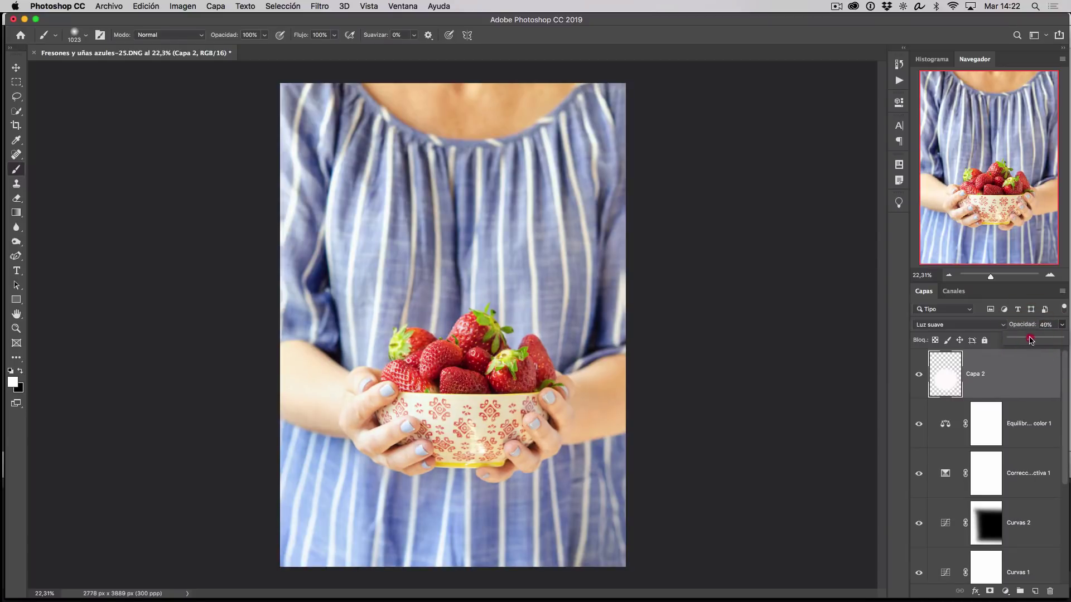
{"action": "left_click", "coordinate": [919, 375]}
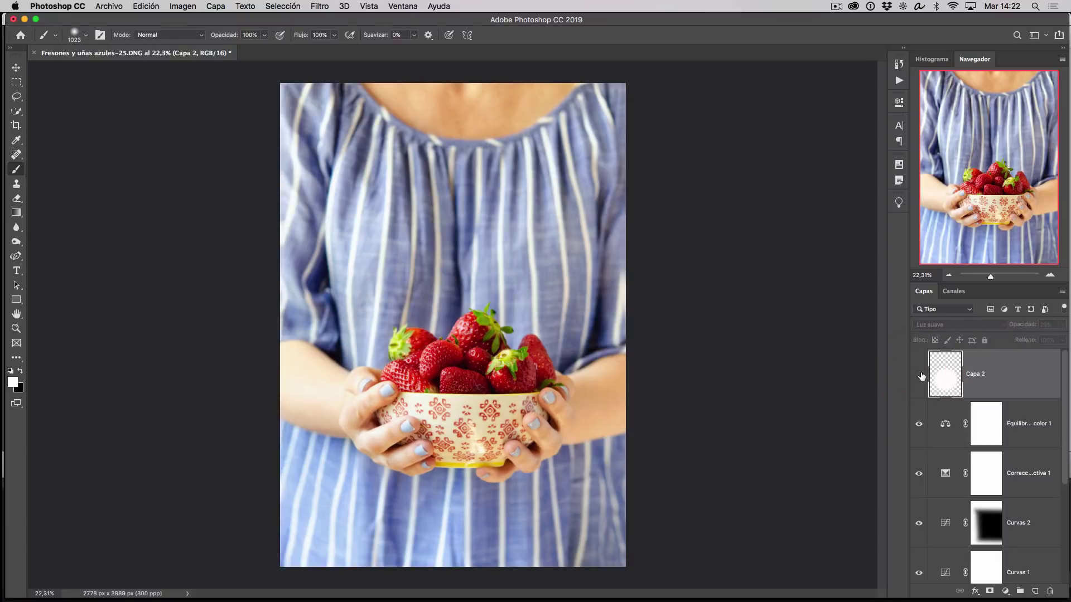
{"action": "left_click", "coordinate": [919, 375]}
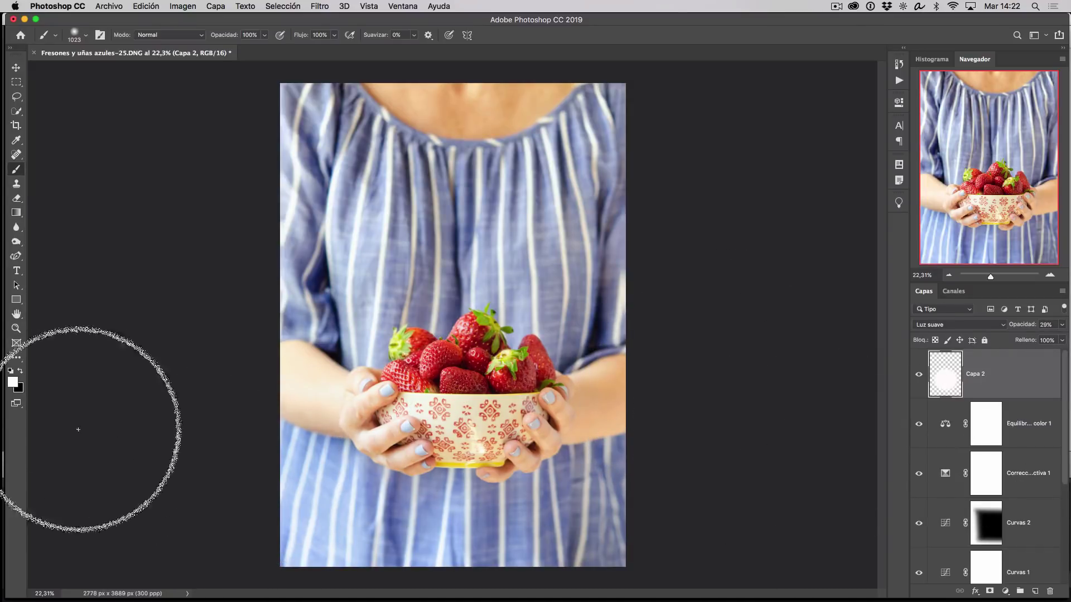
{"action": "mouse_move", "coordinate": [2, 359]}
{"action": "left_click", "coordinate": [11, 275]}
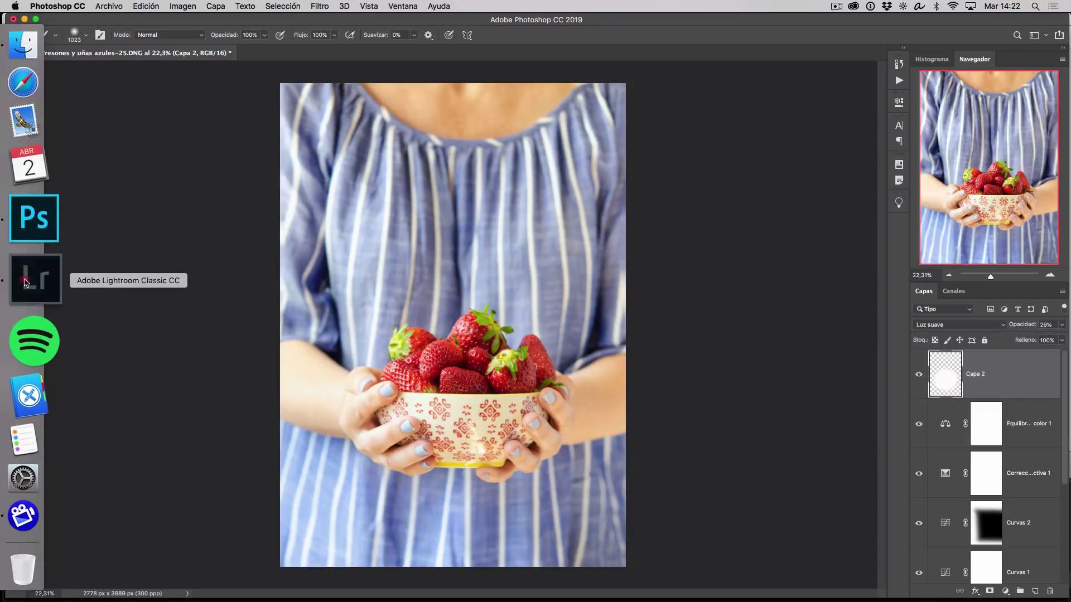
{"action": "left_click", "coordinate": [536, 596]}
{"action": "left_click", "coordinate": [357, 555]}
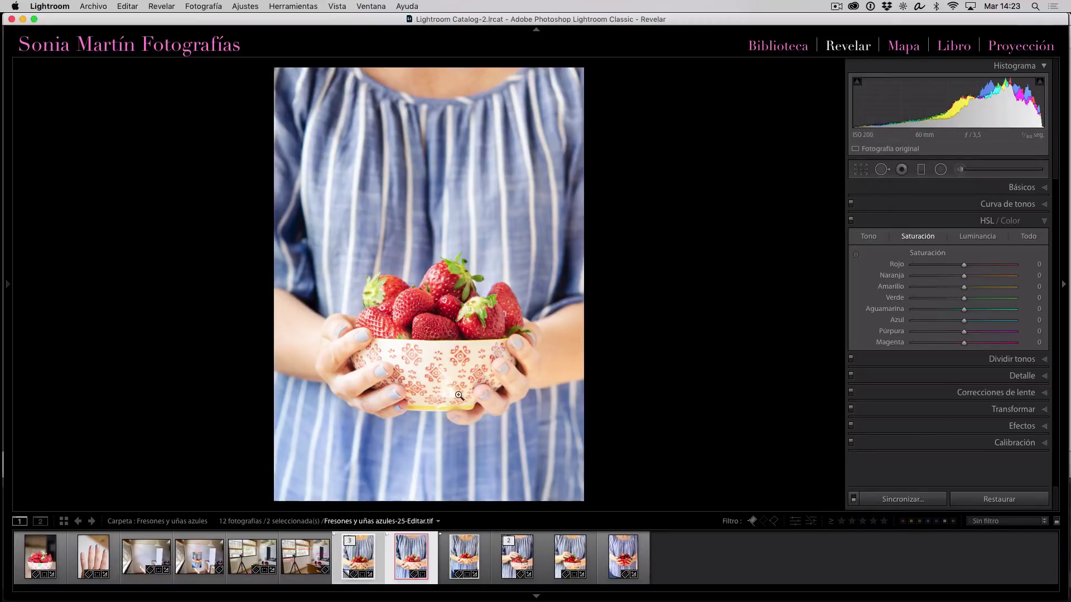
{"action": "mouse_move", "coordinate": [2, 377]}
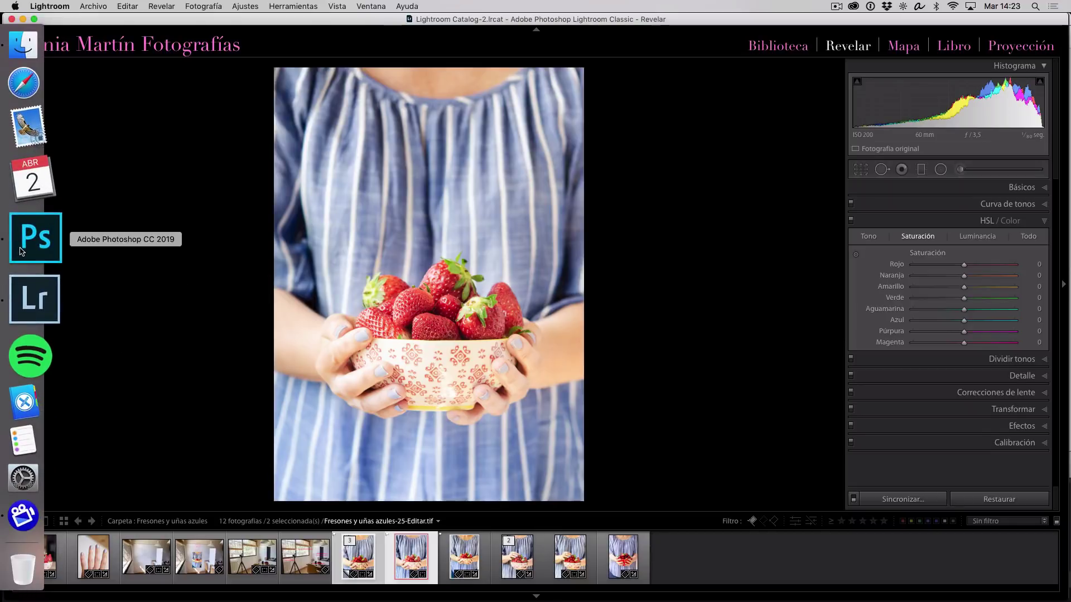
{"action": "left_click", "coordinate": [32, 241]}
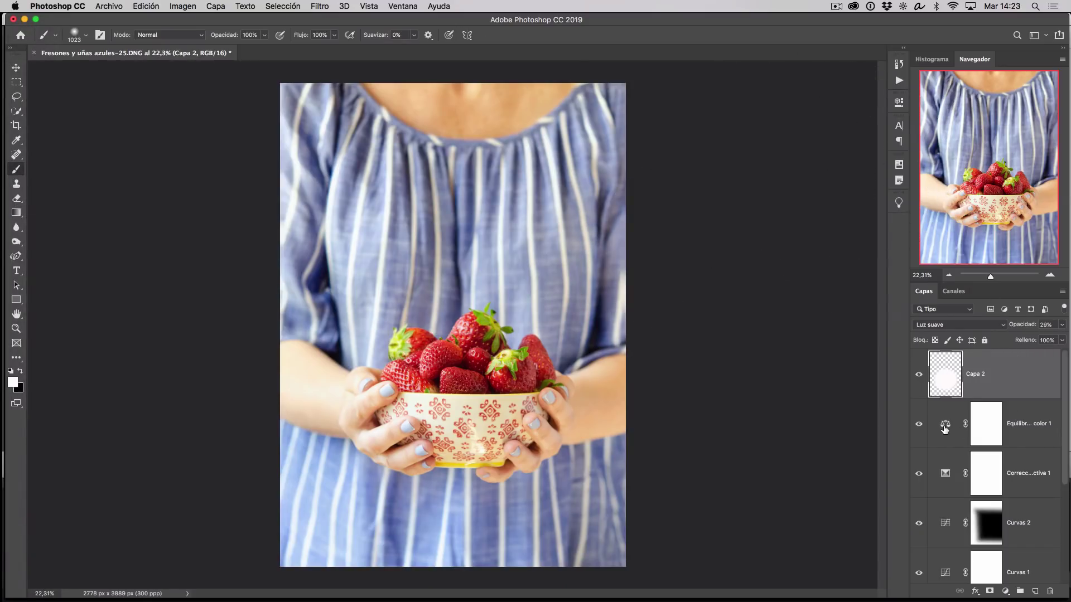
- Shift the Color Balance Amarillo/Azul midtones further toward blue, to about +20
{"action": "double_click", "coordinate": [945, 425]}
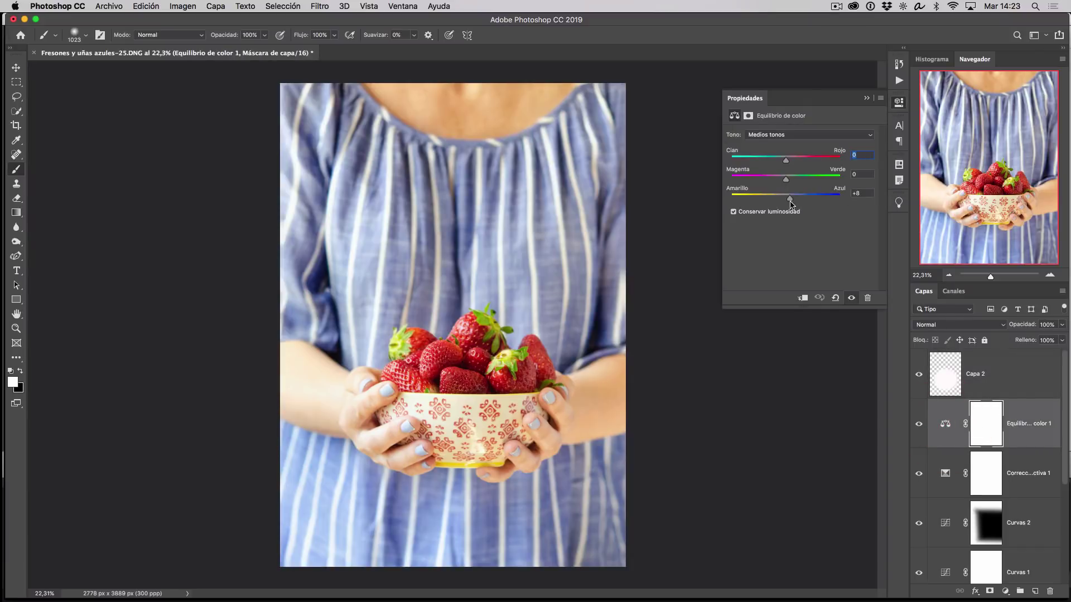
{"action": "left_click_drag", "start_coordinate": [791, 201], "coordinate": [799, 203]}
{"action": "left_click_drag", "start_coordinate": [799, 201], "coordinate": [798, 202]}
- Raise Capa 2's glow opacity to 41% and view the photo full screen on black
{"action": "left_click", "coordinate": [1028, 373]}
{"action": "left_click", "coordinate": [1061, 325]}
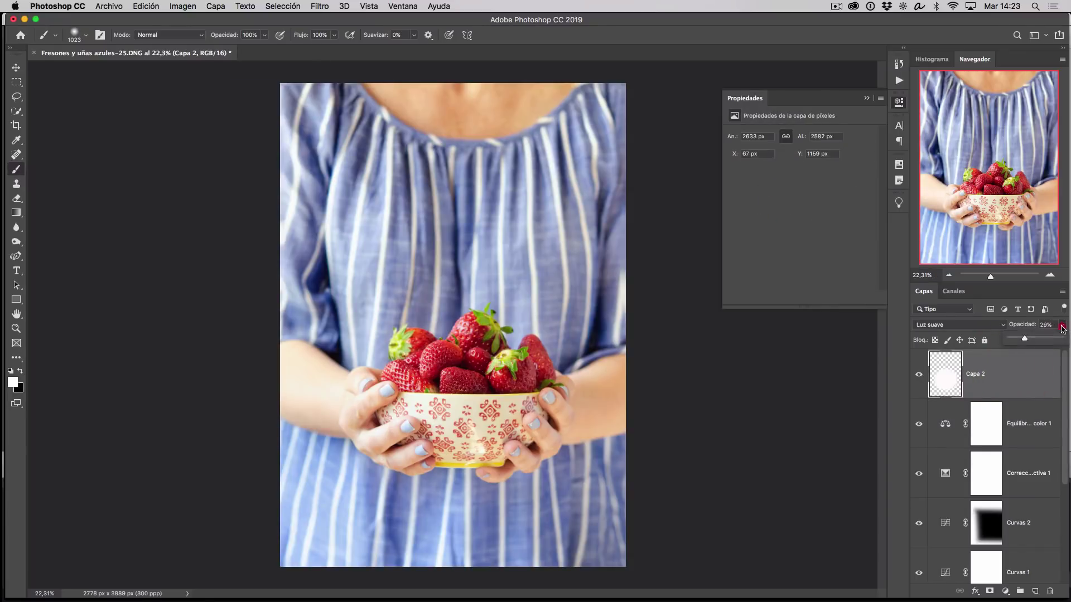
{"action": "left_click_drag", "start_coordinate": [1024, 340], "coordinate": [1032, 340]}
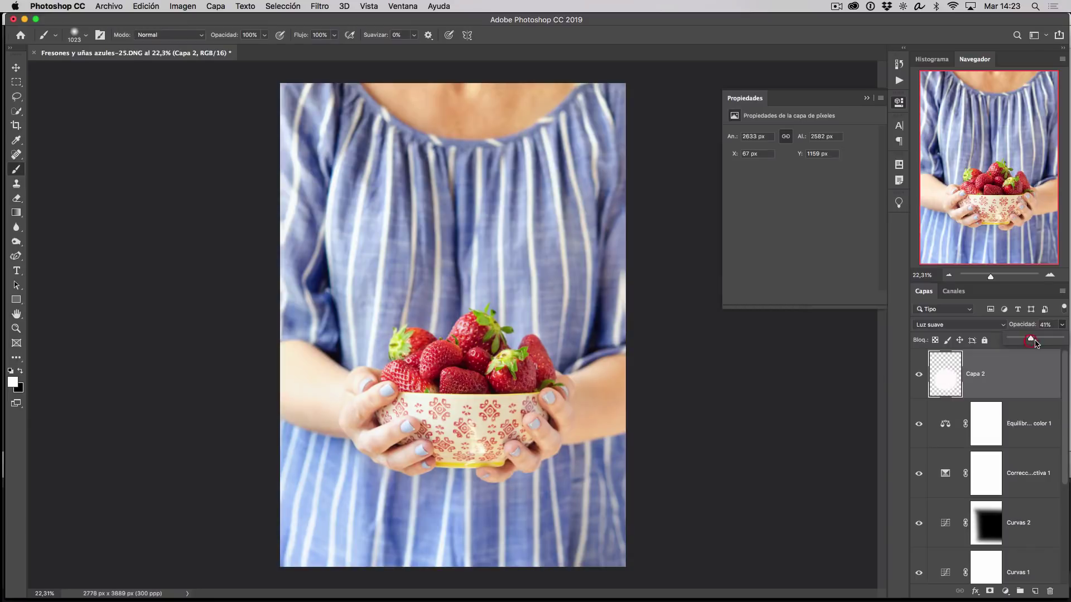
{"action": "left_click_drag", "start_coordinate": [1032, 344], "coordinate": [1030, 343]}
{"action": "left_click", "coordinate": [867, 98]}
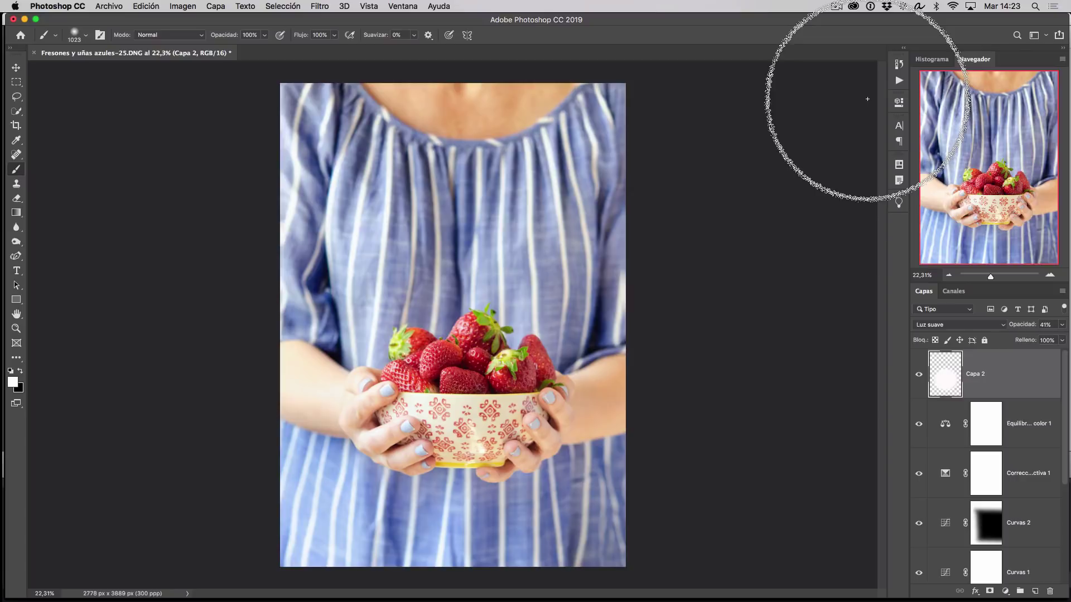
{"action": "key", "text": "f"}
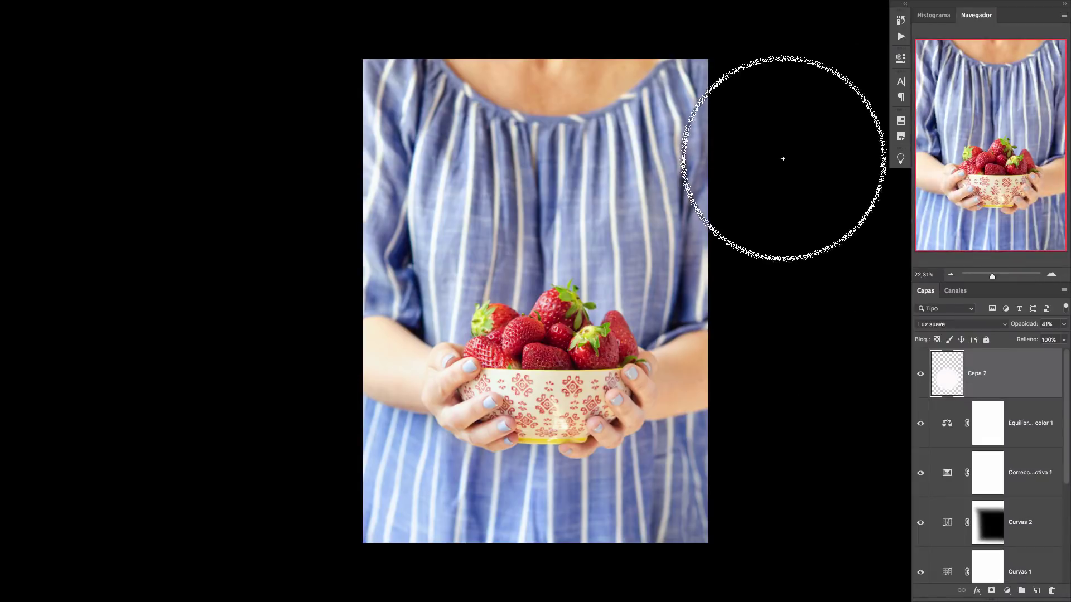
- Switch to the Move tool to present the finished portrait full screen
{"action": "key", "text": "v"}
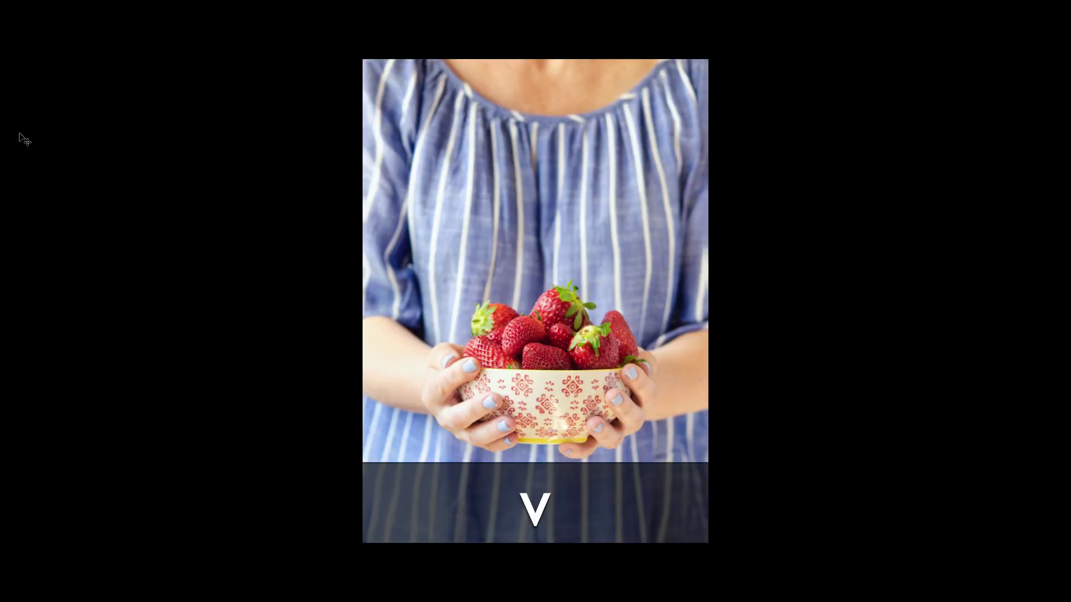